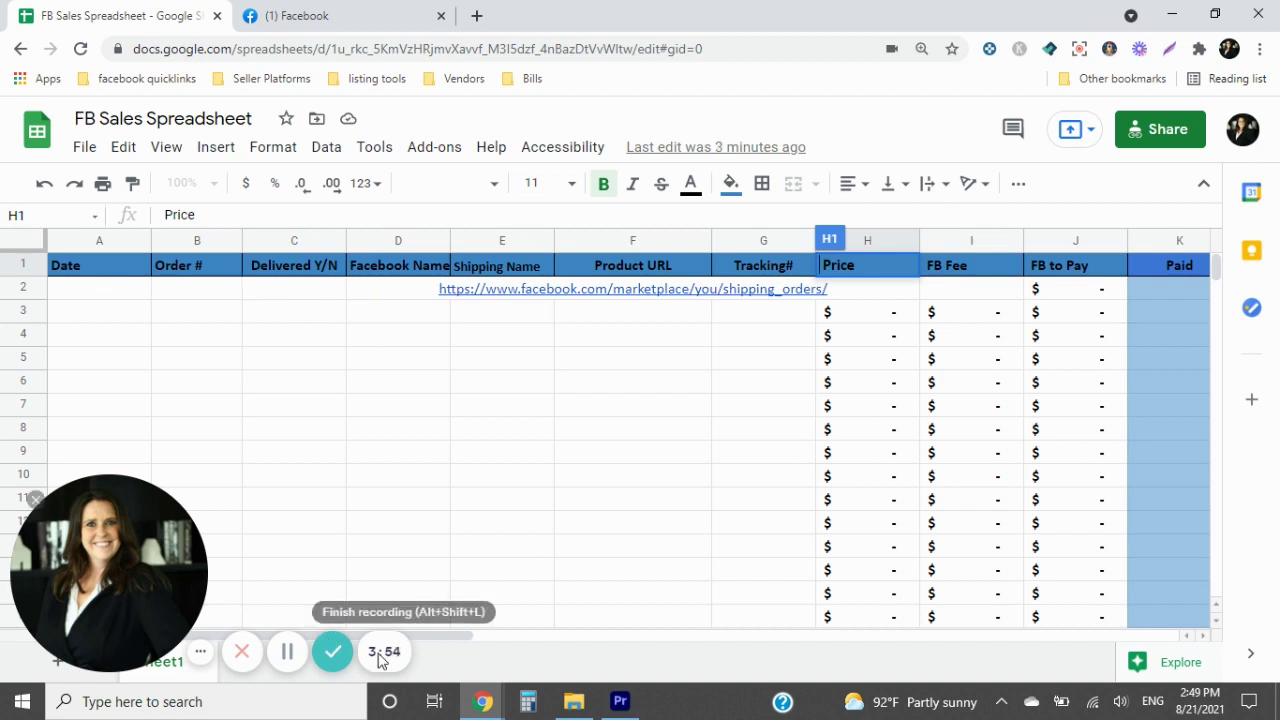
{"action": "left_click_drag", "start_coordinate": [442, 640], "coordinate": [452, 694]}
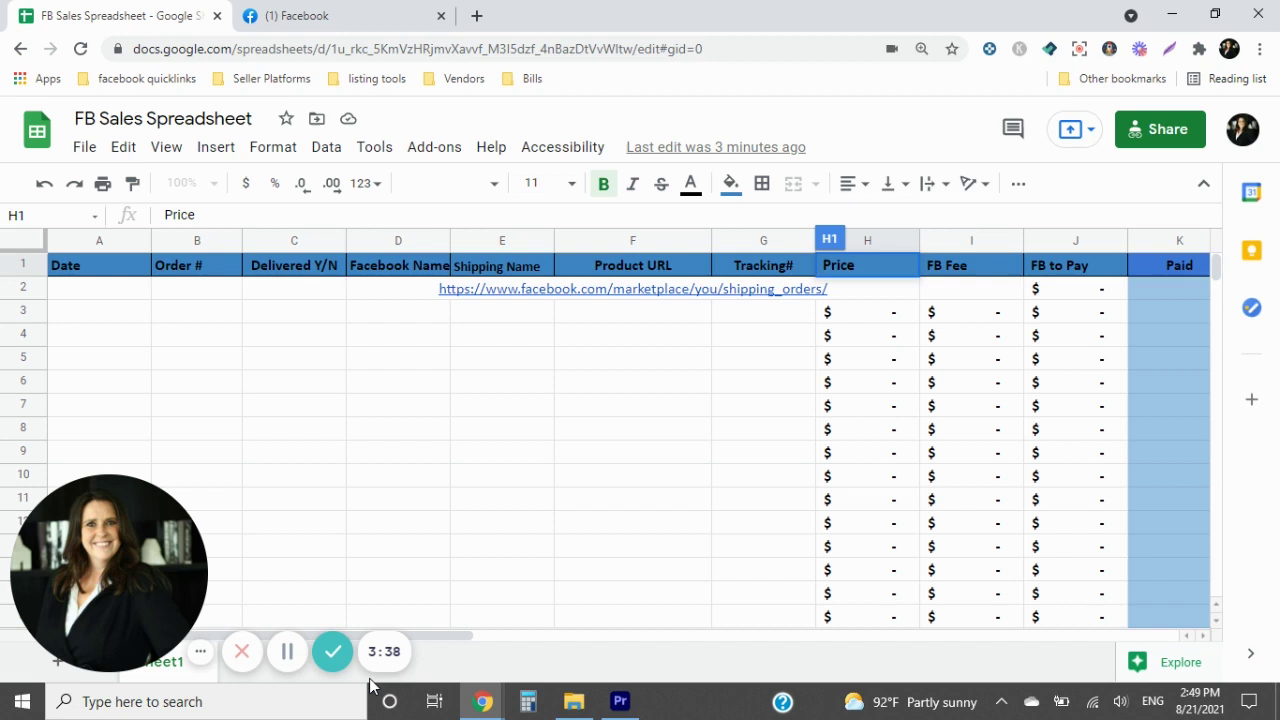
Step: Enter 08/21/2021 as the date of the first order in cell A2
{"action": "left_click", "coordinate": [88, 294]}
{"action": "type", "text": "08"}
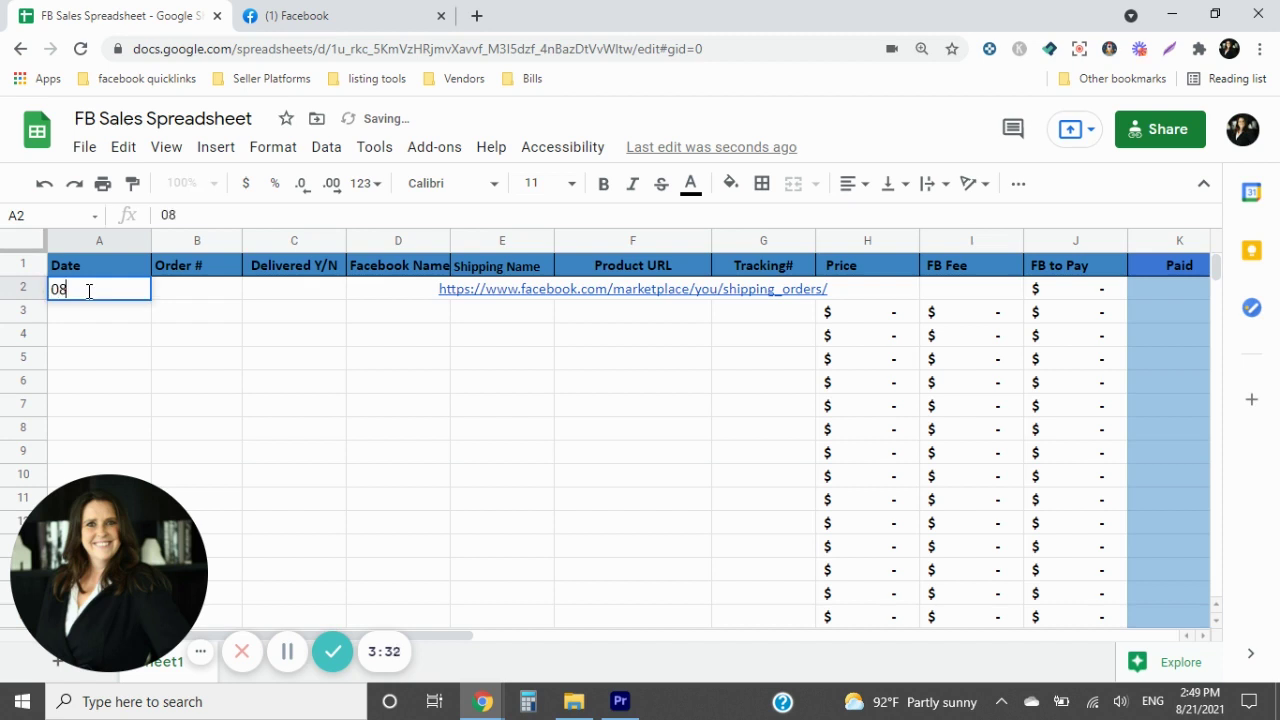
{"action": "type", "text": "/21/2021"}
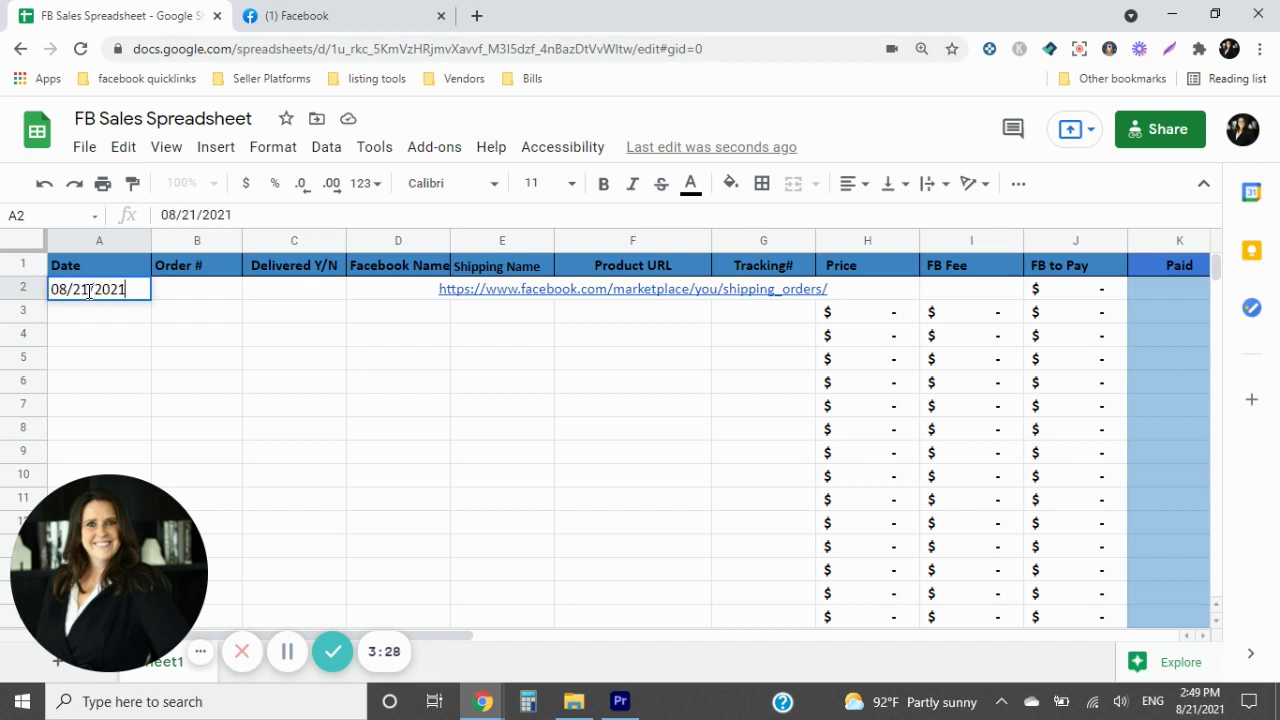
Step: Open the Forever in My Heart Quilt Pattern order on Facebook Marketplace and copy its order number into cell B2 of the sales spreadsheet
{"action": "left_click", "coordinate": [348, 18]}
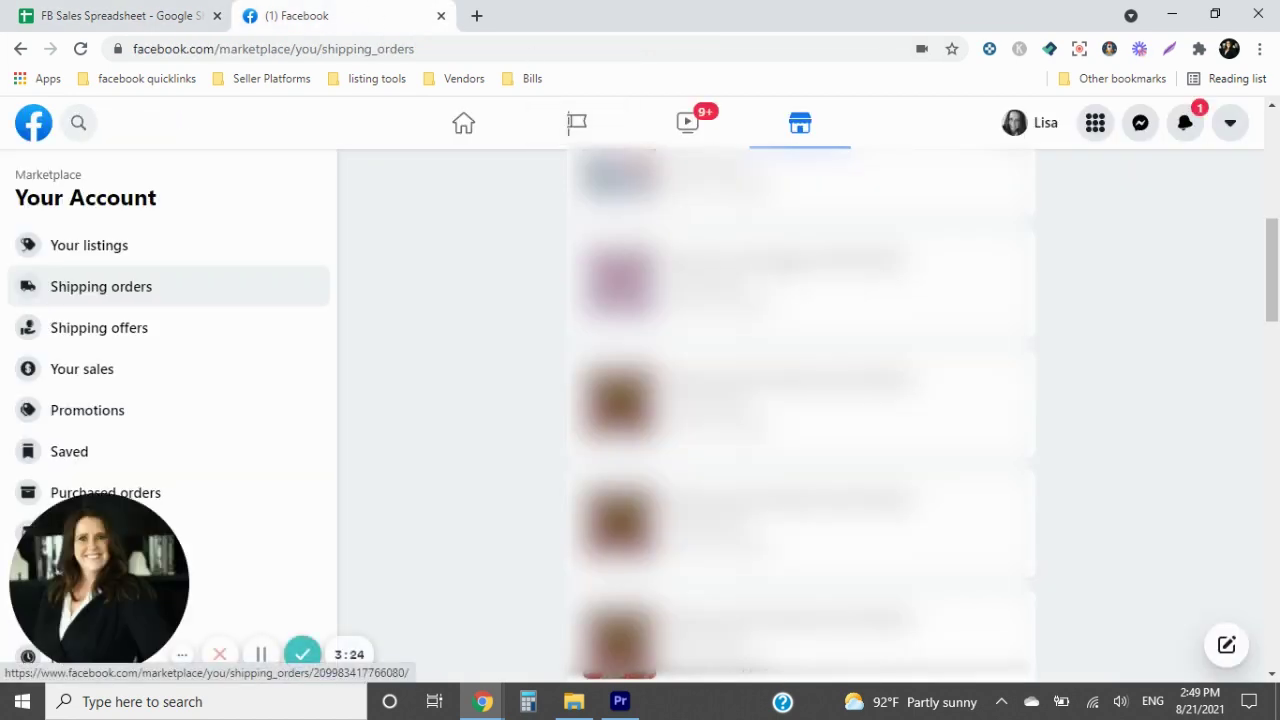
{"action": "left_click", "coordinate": [782, 263]}
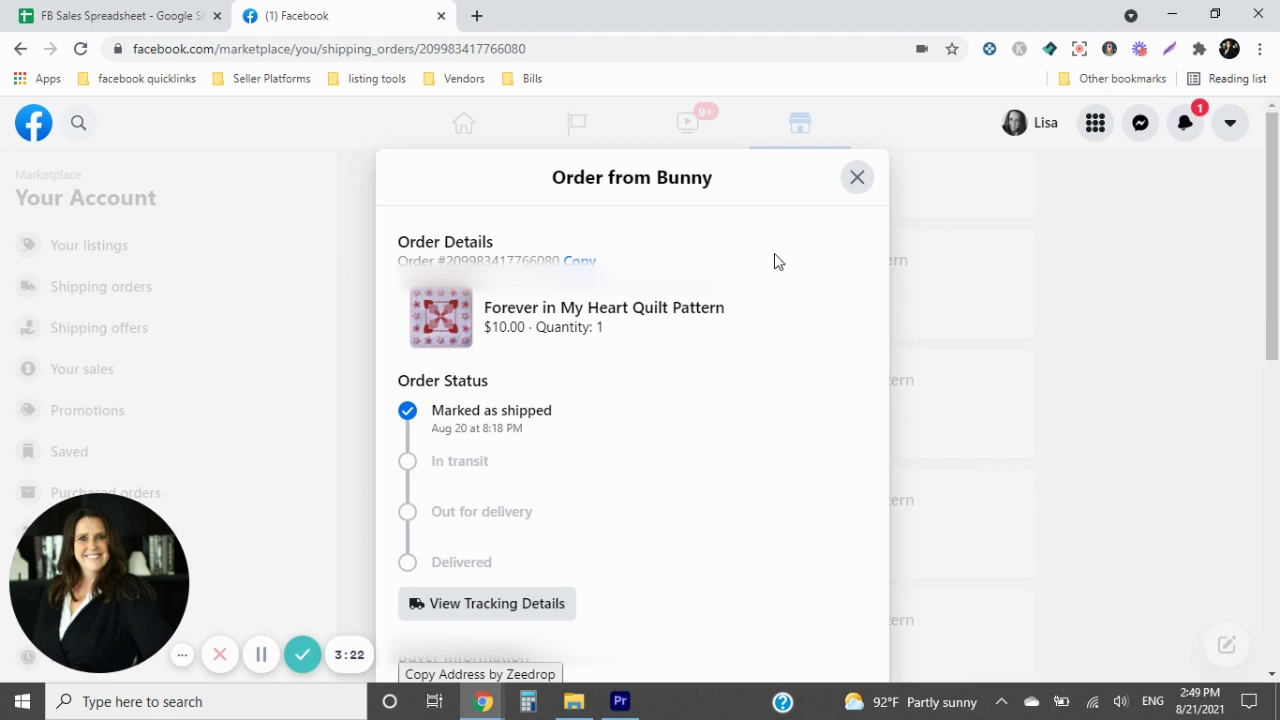
{"action": "left_click", "coordinate": [88, 16]}
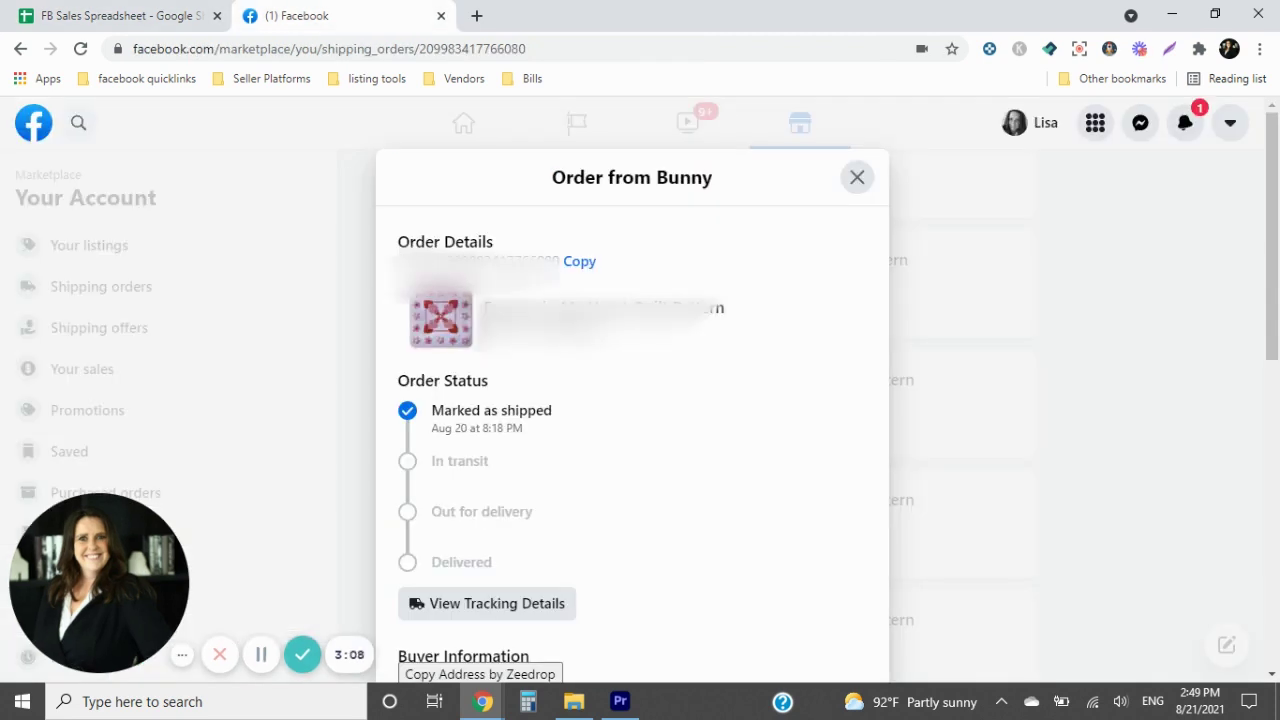
{"action": "left_click", "coordinate": [578, 264]}
{"action": "left_click", "coordinate": [143, 20]}
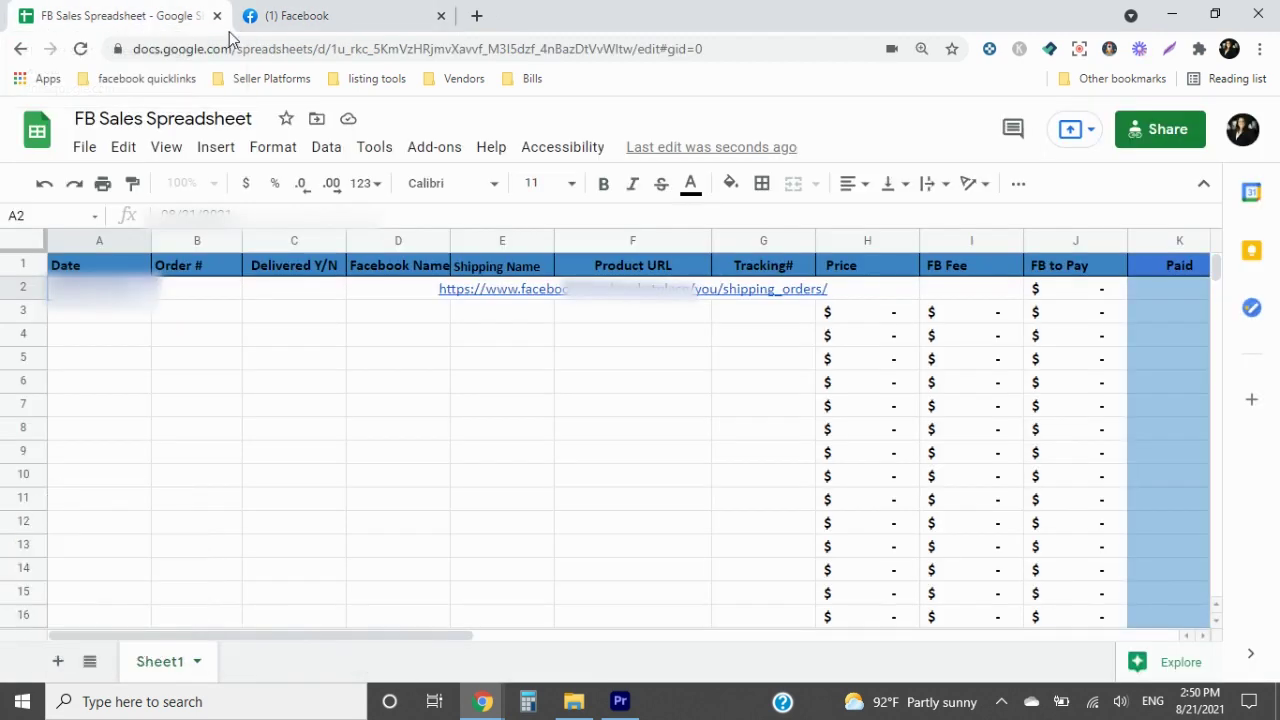
{"action": "right_click", "coordinate": [178, 293]}
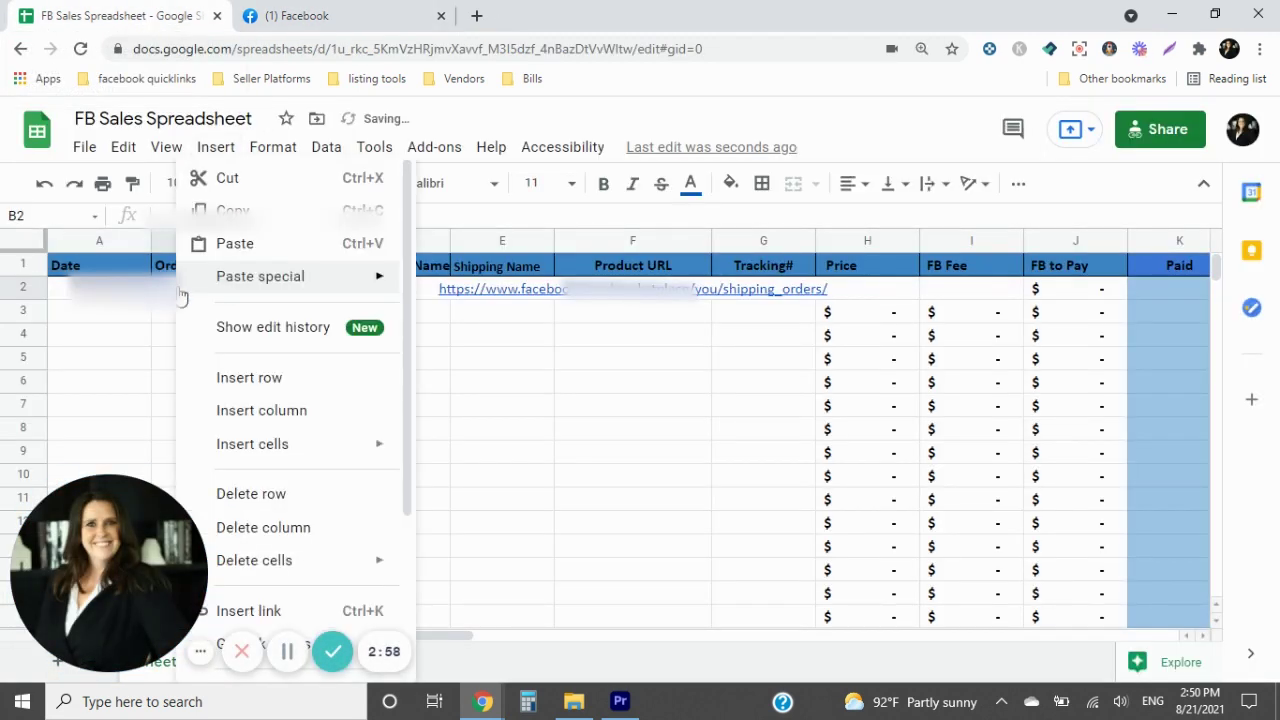
{"action": "left_click", "coordinate": [220, 246]}
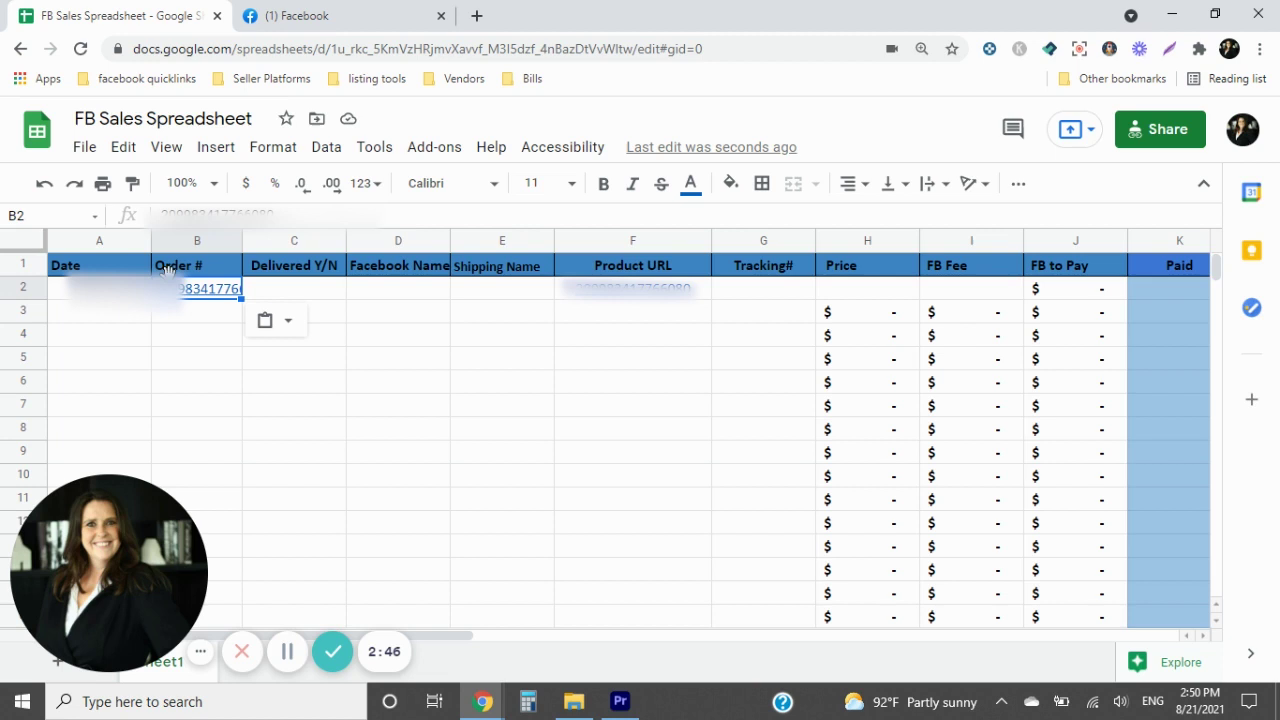
Step: Check the order's delivery status on Facebook and enter n under Delivered Y/N in cell C2
{"action": "left_click", "coordinate": [287, 294]}
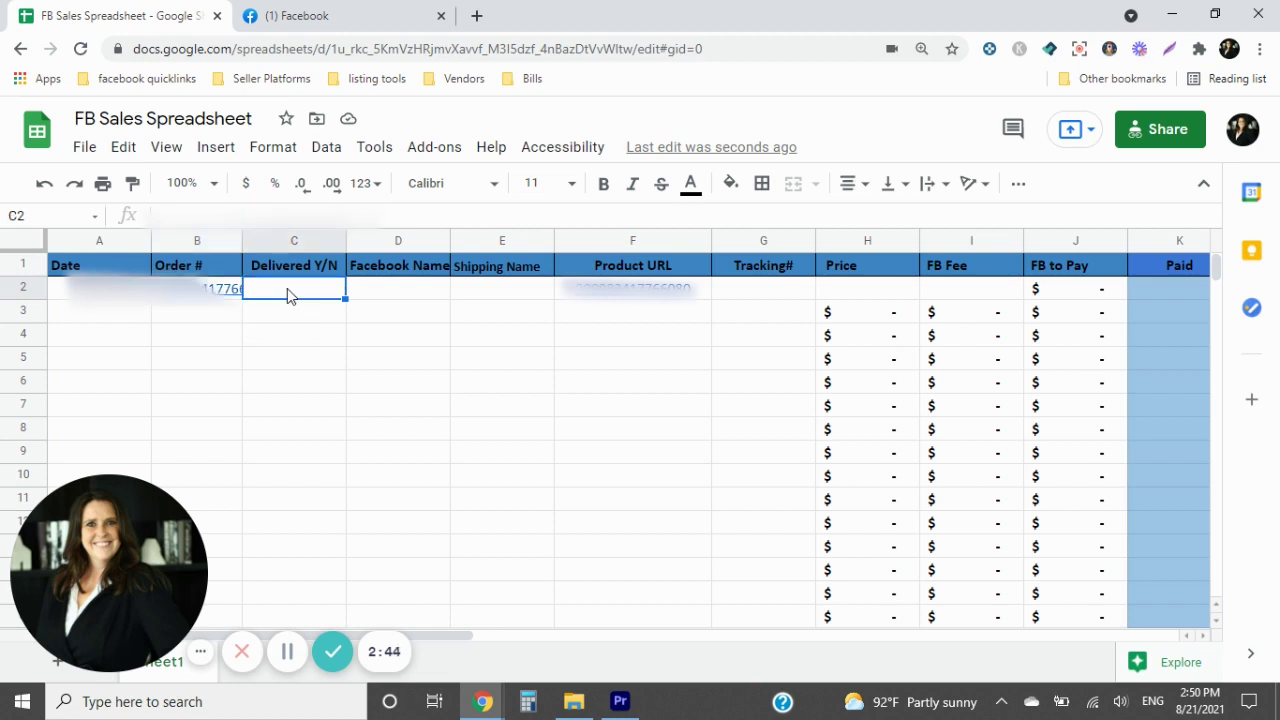
{"action": "left_click", "coordinate": [294, 22]}
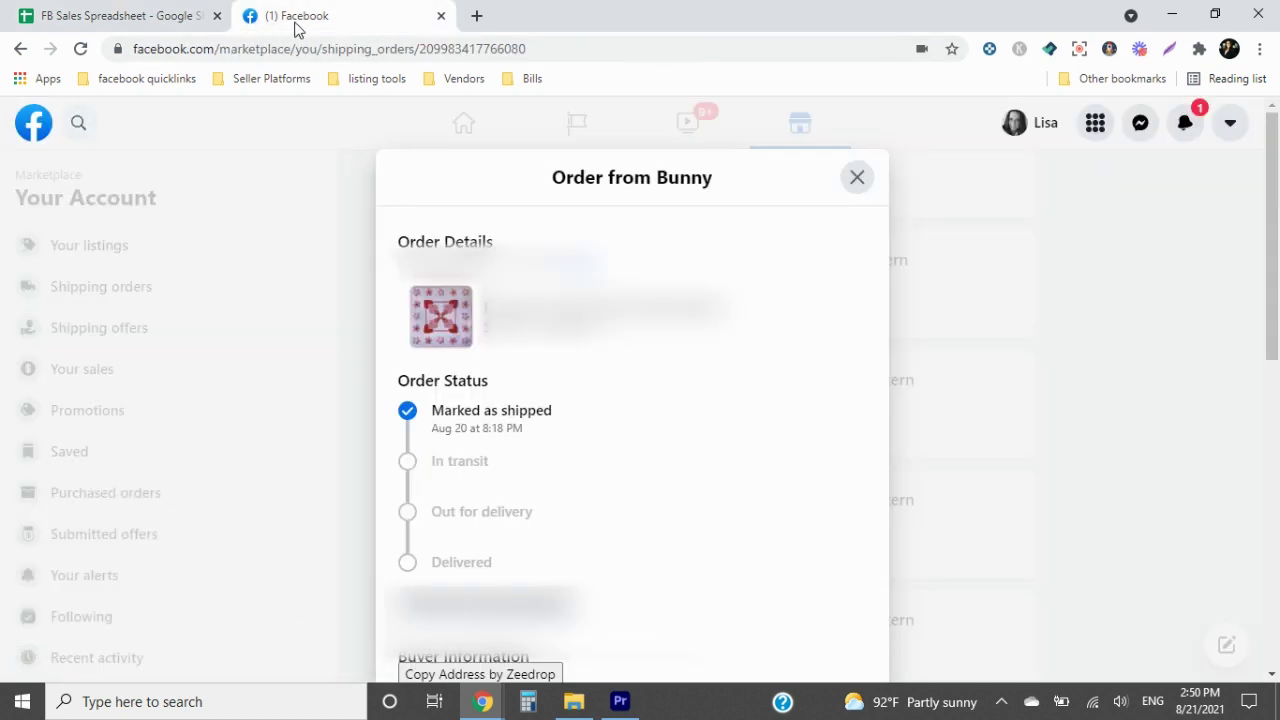
{"action": "scroll", "coordinate": [650, 525], "scroll_direction": "down", "scroll_amount": 1}
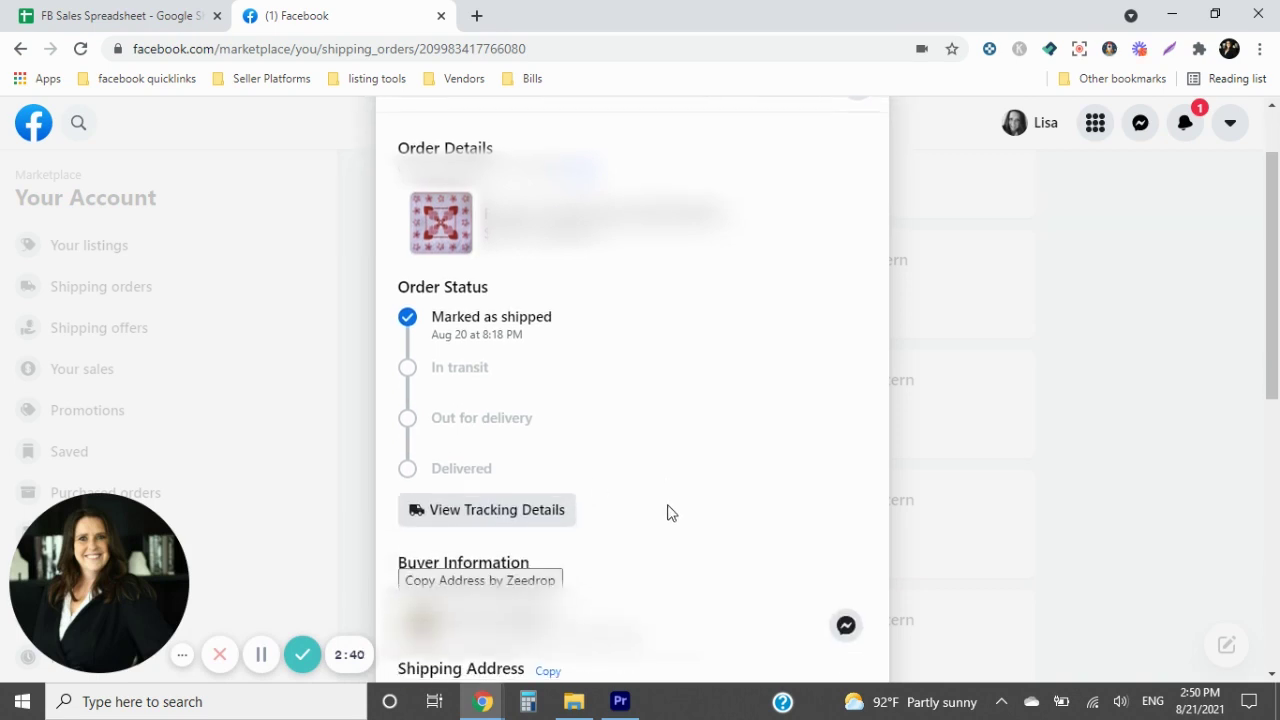
{"action": "scroll", "coordinate": [500, 405], "scroll_direction": "up", "scroll_amount": 1}
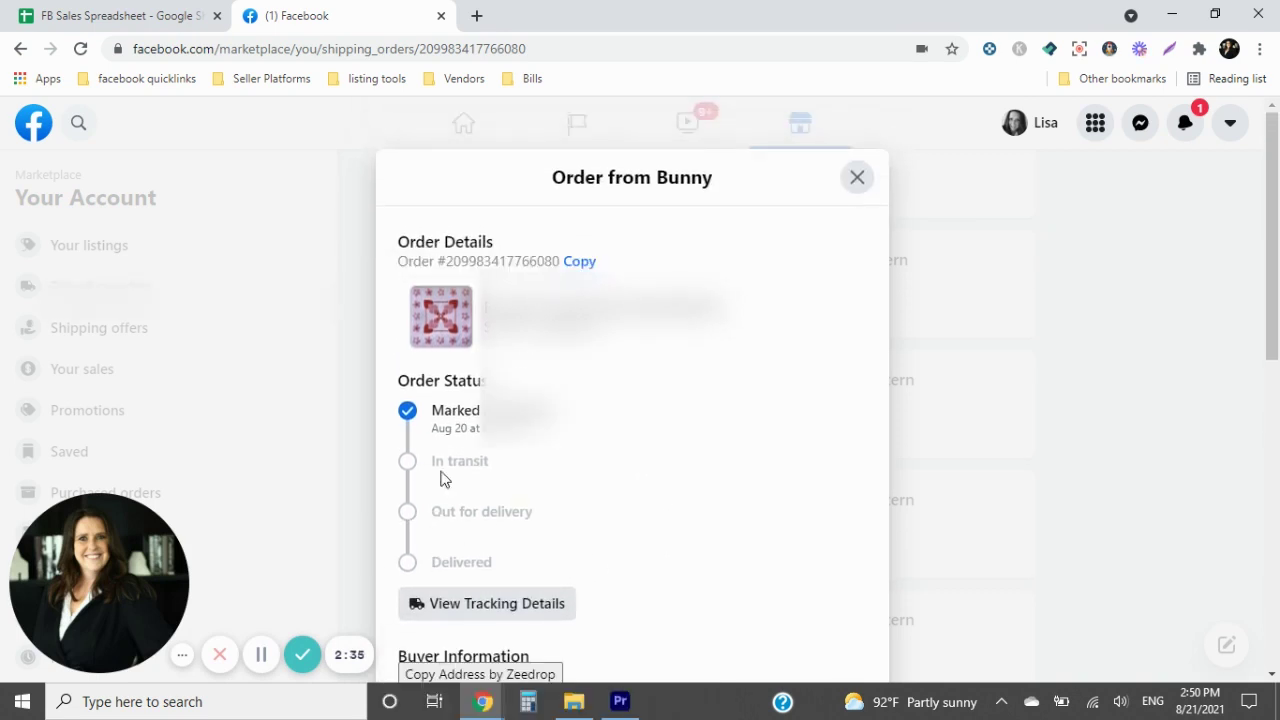
{"action": "left_click", "coordinate": [134, 16]}
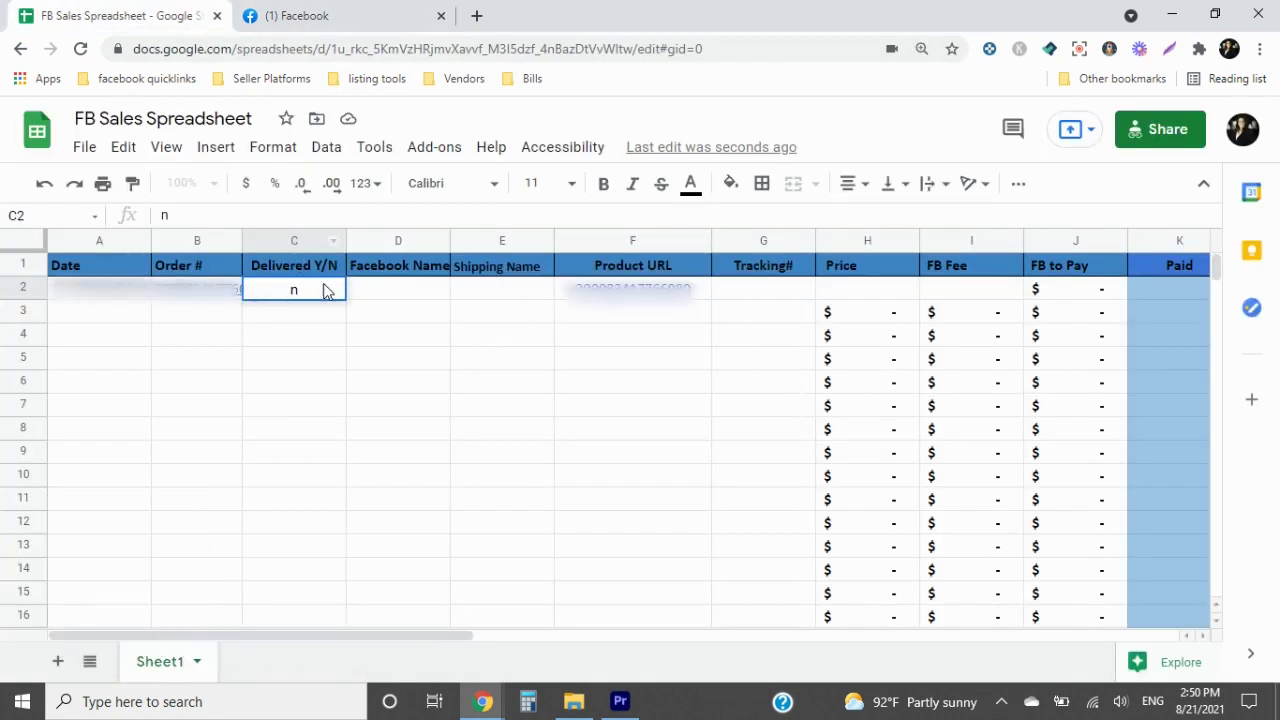
{"action": "double_click", "coordinate": [323, 290]}
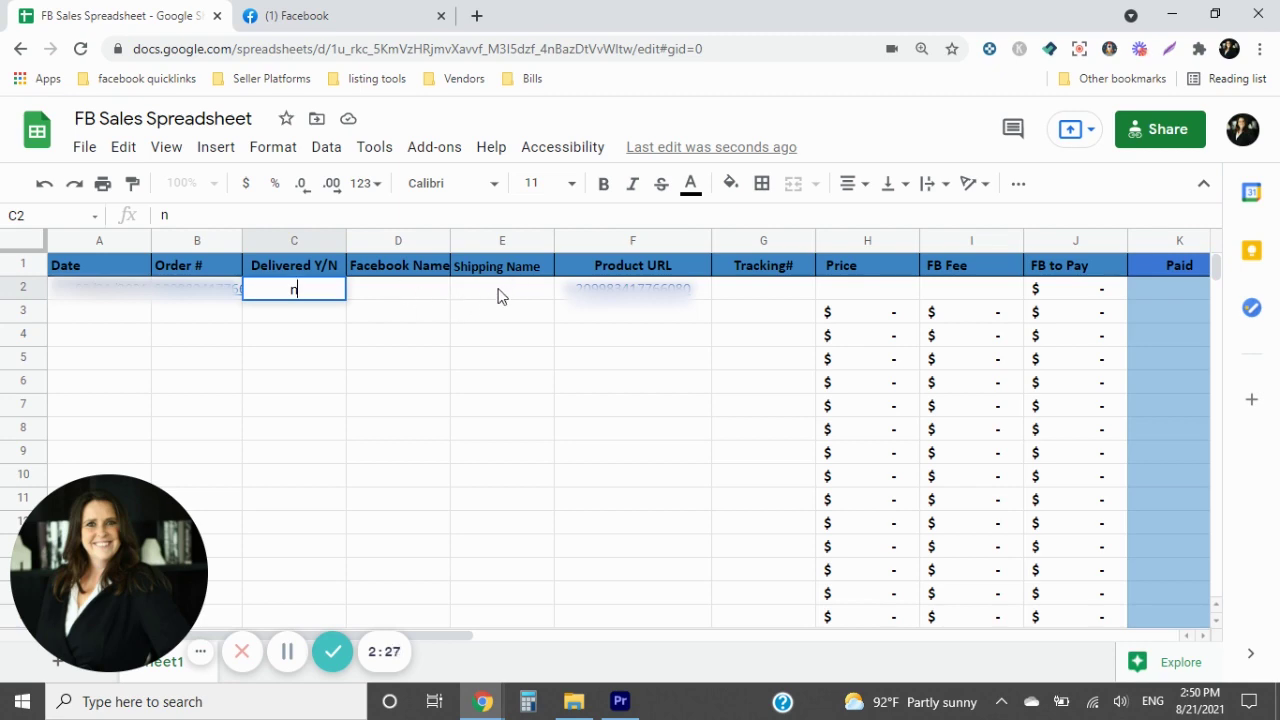
Step: Copy the buyer's Facebook name from the order's buyer information into the Facebook Name cell D2
{"action": "left_click", "coordinate": [343, 14]}
{"action": "scroll", "coordinate": [614, 540], "scroll_direction": "down", "scroll_amount": 3}
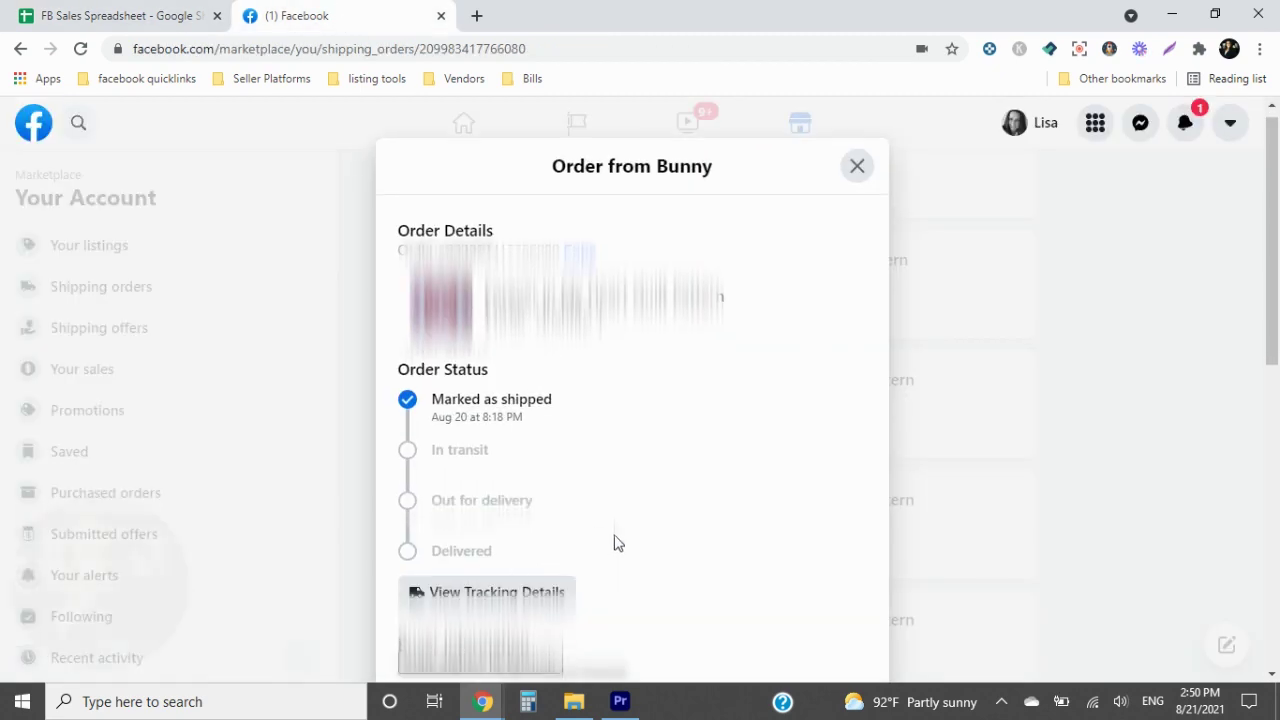
{"action": "left_click_drag", "start_coordinate": [534, 513], "coordinate": [449, 522]}
{"action": "right_click", "coordinate": [462, 528]}
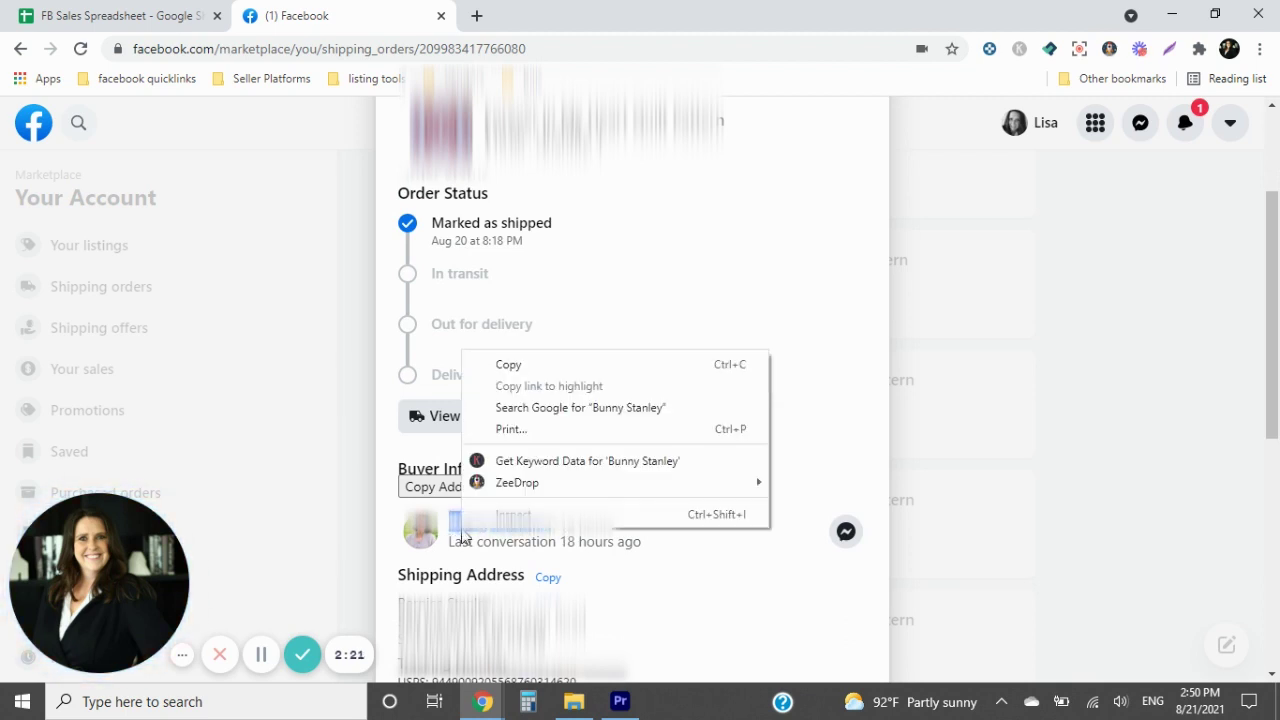
{"action": "left_click", "coordinate": [512, 370]}
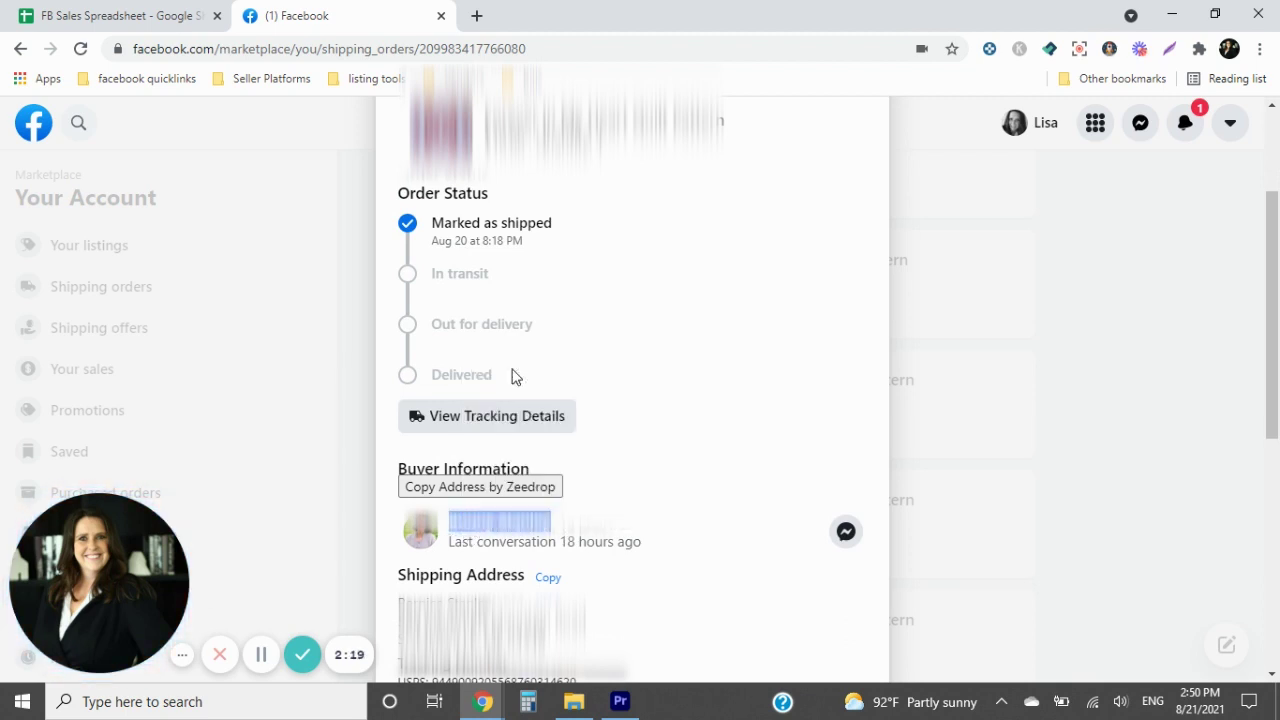
{"action": "left_click", "coordinate": [165, 16]}
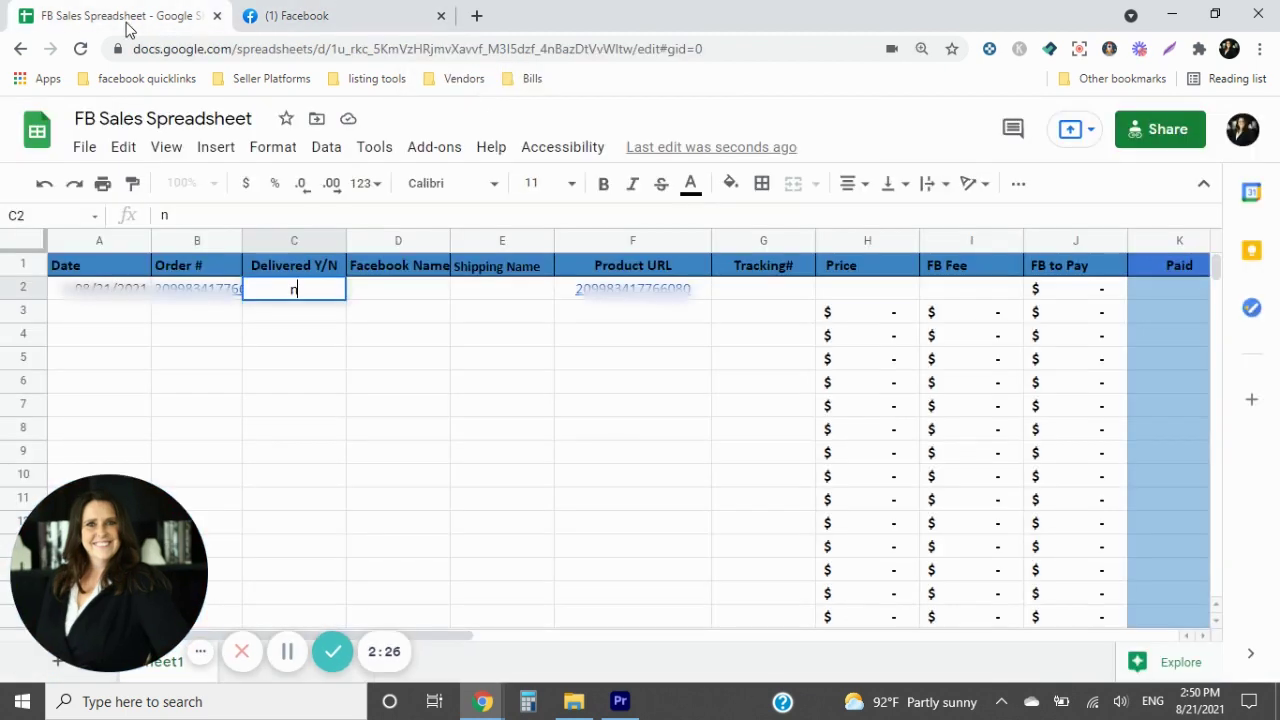
{"action": "right_click", "coordinate": [372, 292]}
{"action": "left_click", "coordinate": [425, 245]}
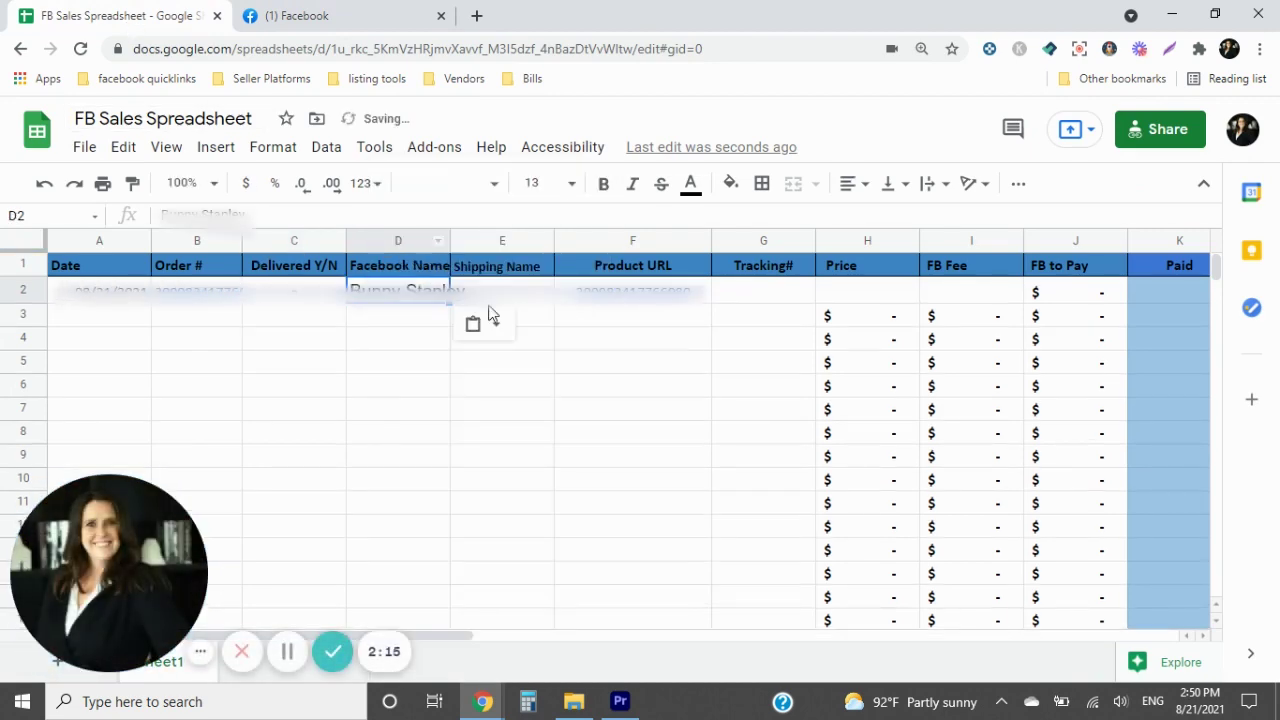
Step: Copy the recipient's name from the order's shipping address into the Shipping Name cell E2
{"action": "left_click", "coordinate": [320, 18]}
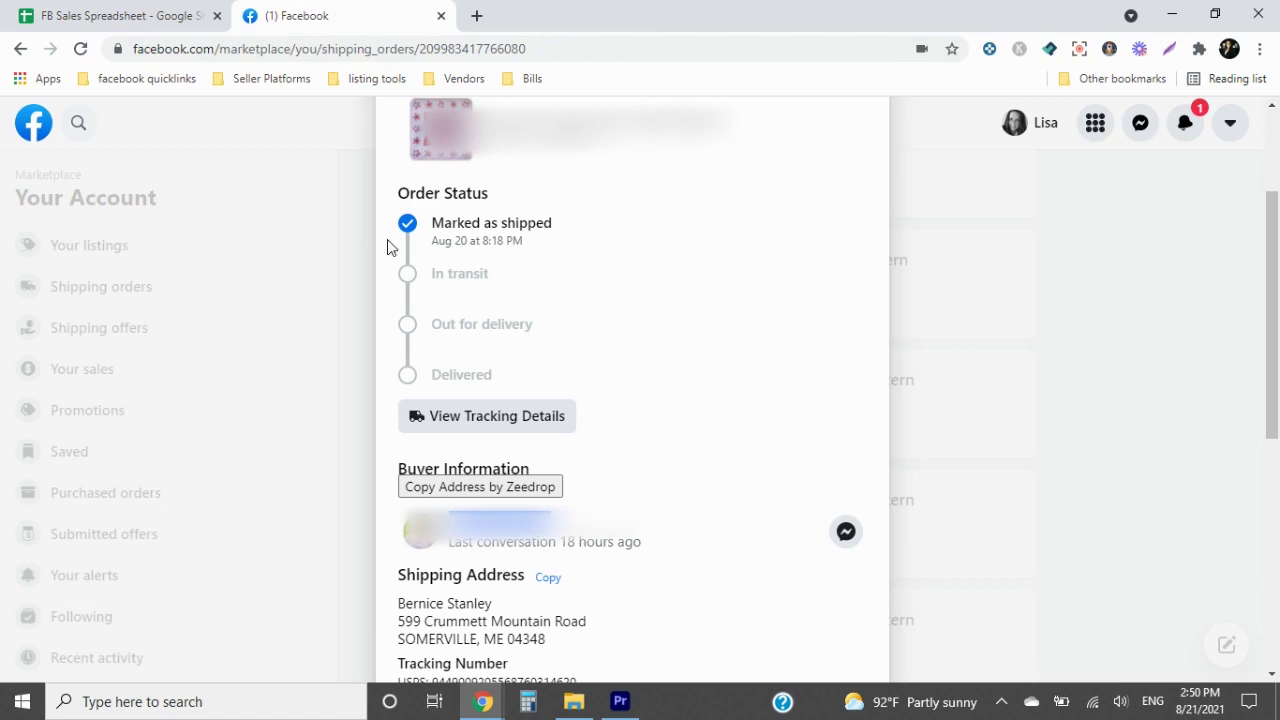
{"action": "scroll", "coordinate": [632, 390], "scroll_direction": "down", "scroll_amount": 1}
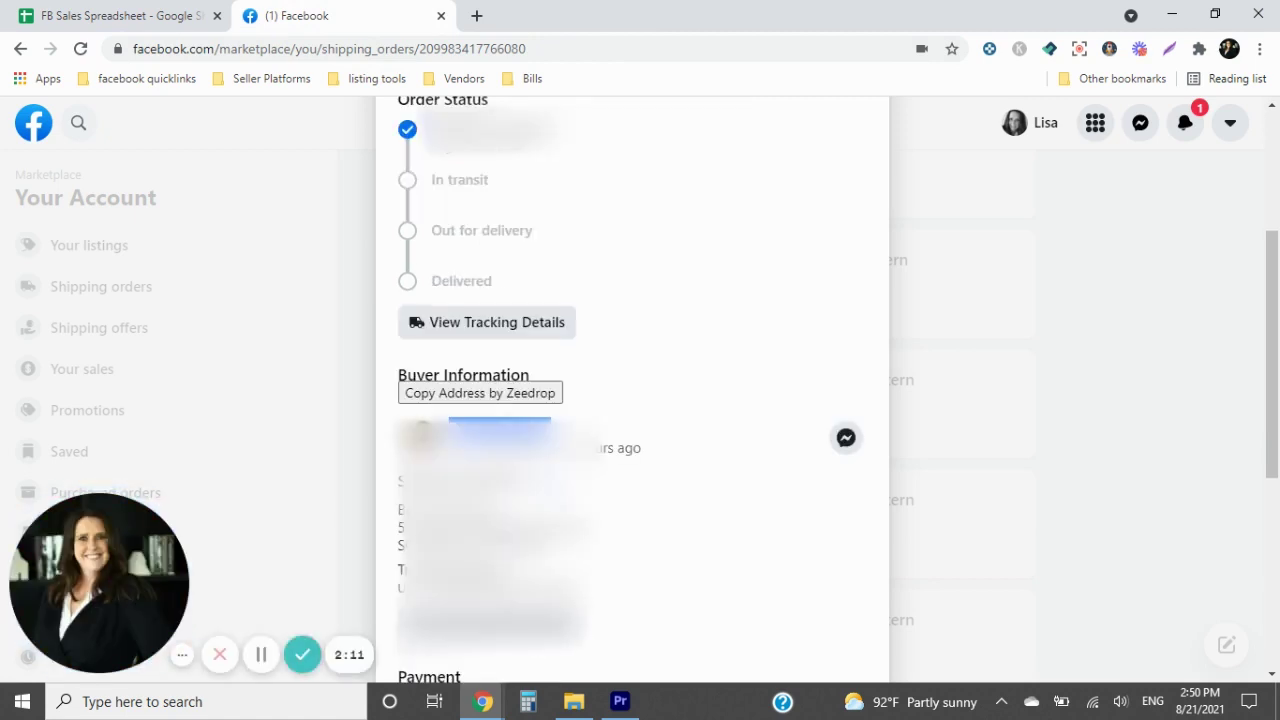
{"action": "left_click_drag", "start_coordinate": [494, 512], "coordinate": [397, 495]}
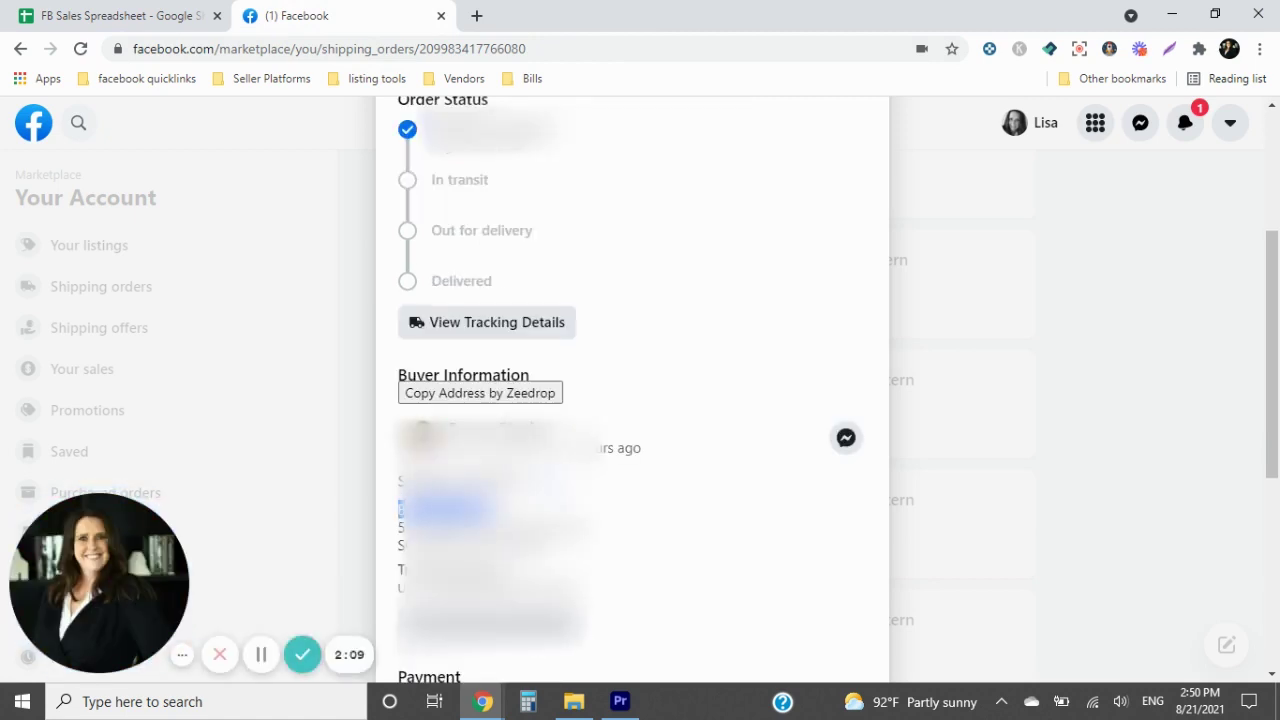
{"action": "right_click", "coordinate": [398, 500]}
{"action": "left_click", "coordinate": [480, 343]}
{"action": "left_click", "coordinate": [192, 8]}
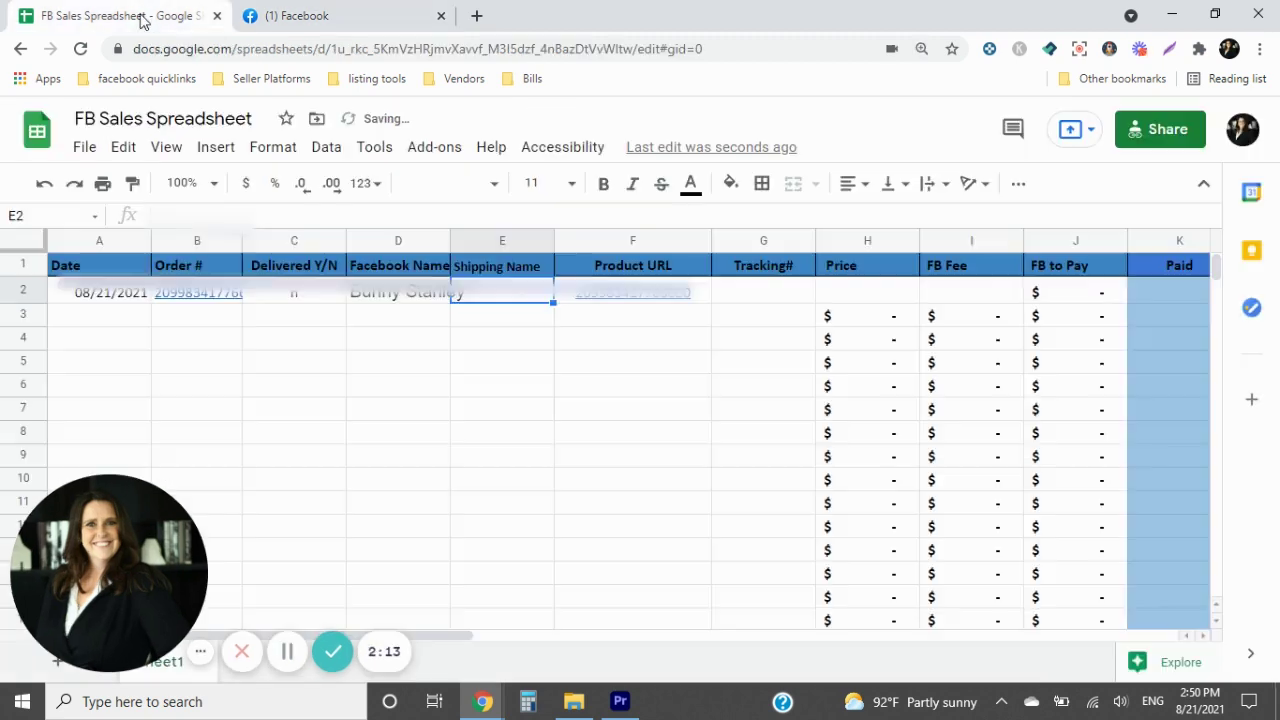
{"action": "right_click", "coordinate": [490, 302]}
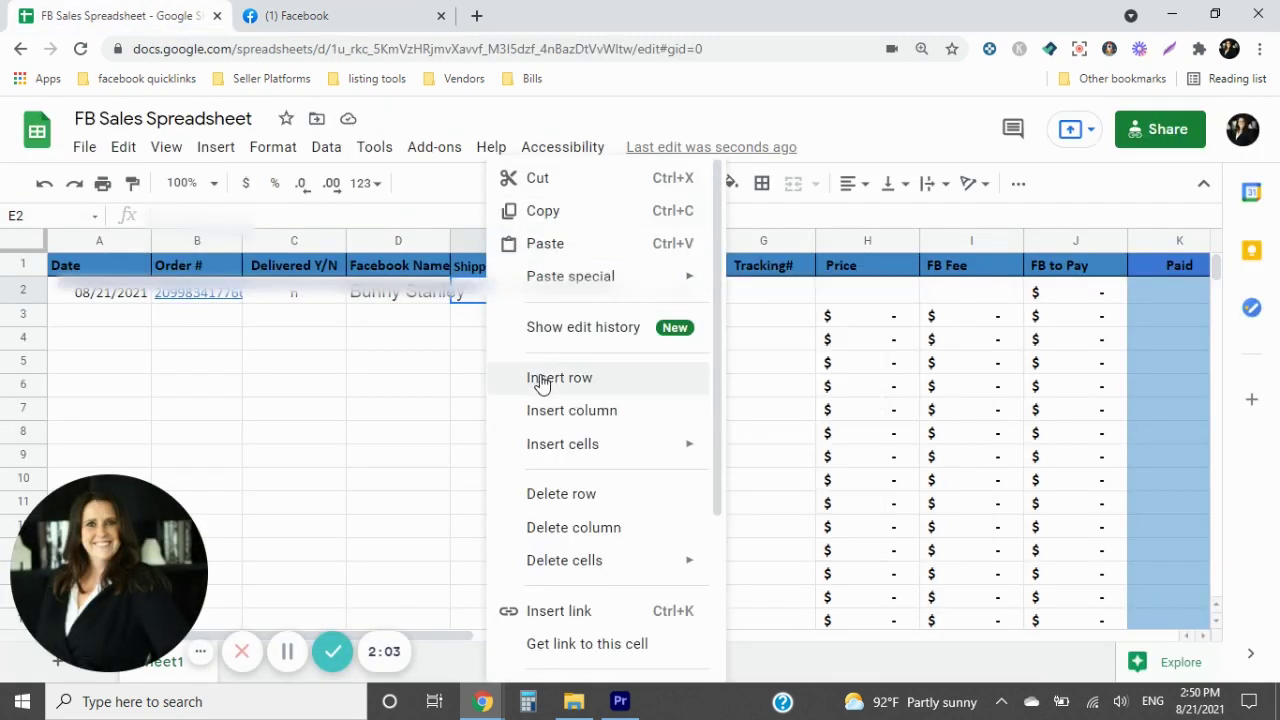
{"action": "left_click", "coordinate": [545, 243]}
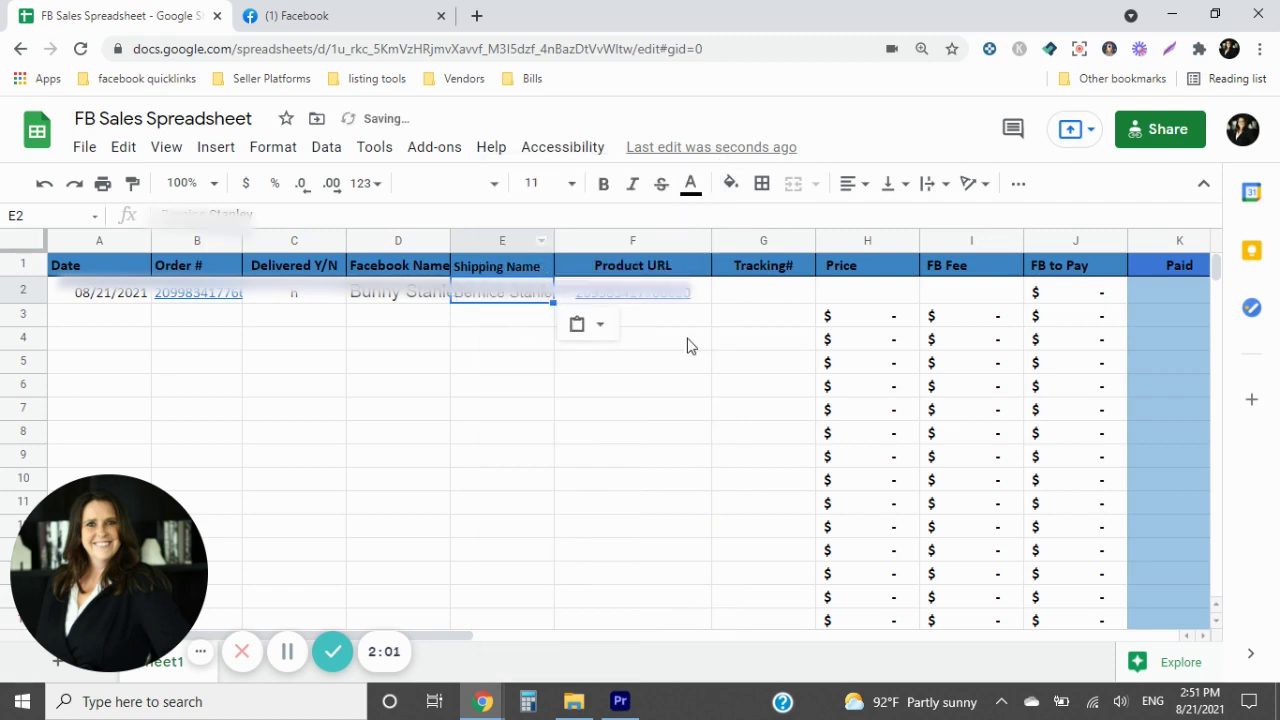
Step: Copy the USPS tracking number from the Facebook order into the Tracking# cell G2 of the spreadsheet
{"action": "left_click", "coordinate": [741, 294]}
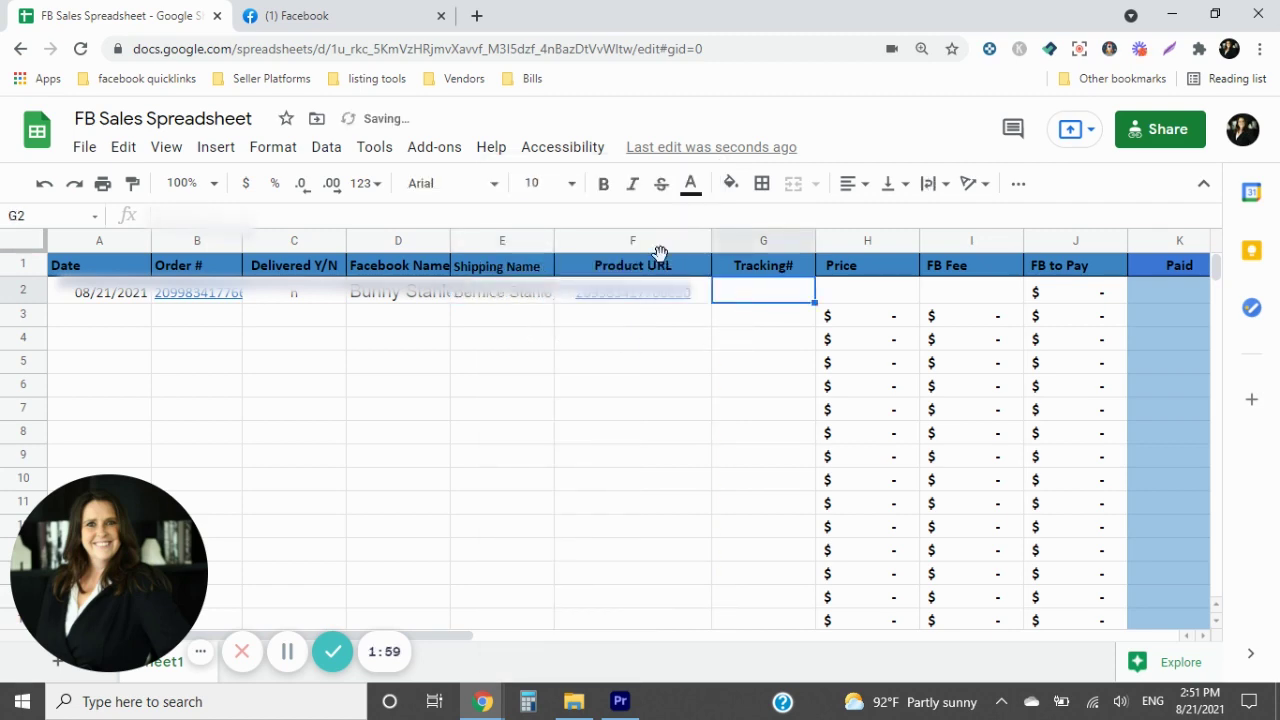
{"action": "left_click", "coordinate": [326, 20]}
{"action": "scroll", "coordinate": [585, 397], "scroll_direction": "down", "scroll_amount": 4}
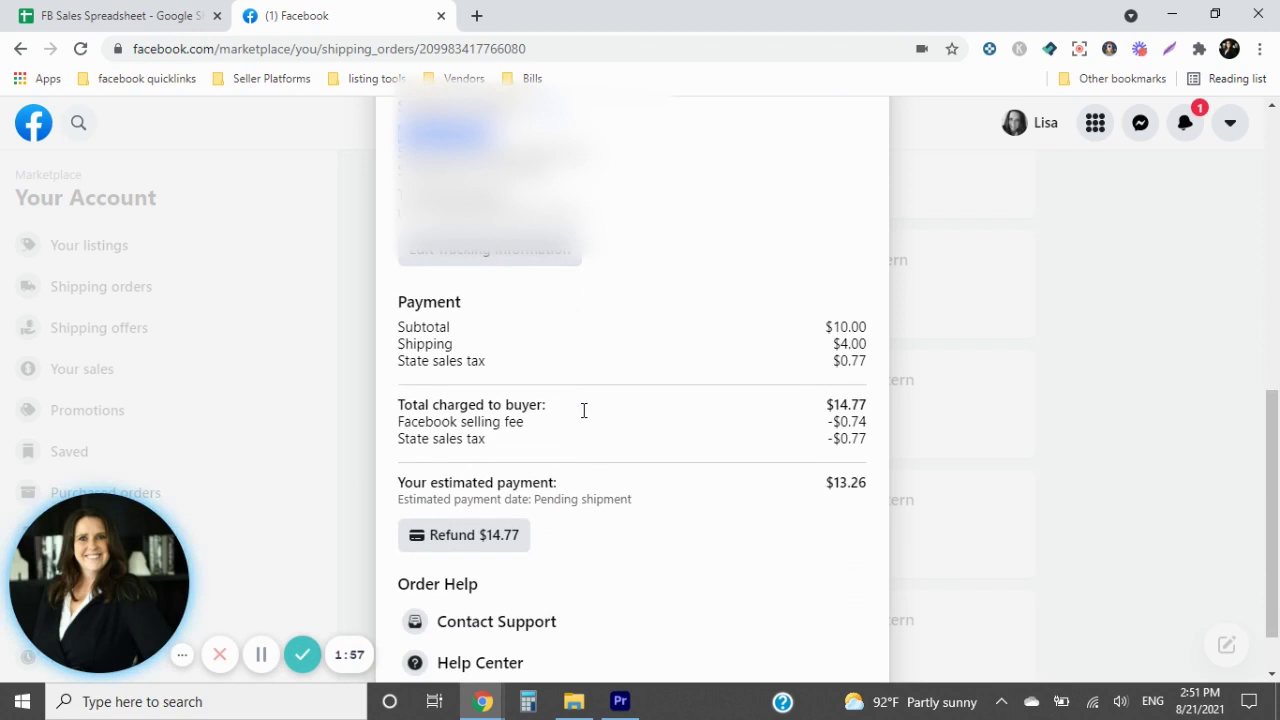
{"action": "scroll", "coordinate": [557, 519], "scroll_direction": "down", "scroll_amount": 1}
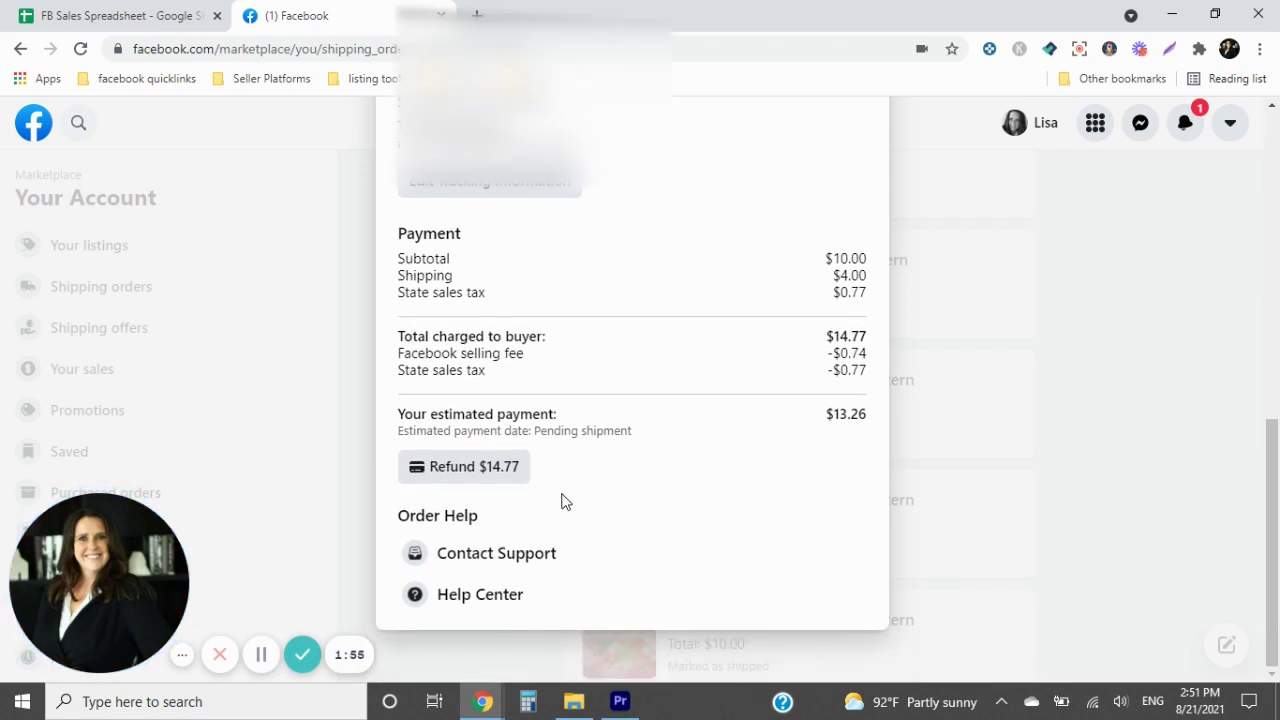
{"action": "scroll", "coordinate": [562, 410], "scroll_direction": "up", "scroll_amount": 1}
{"action": "double_click", "coordinate": [587, 241]}
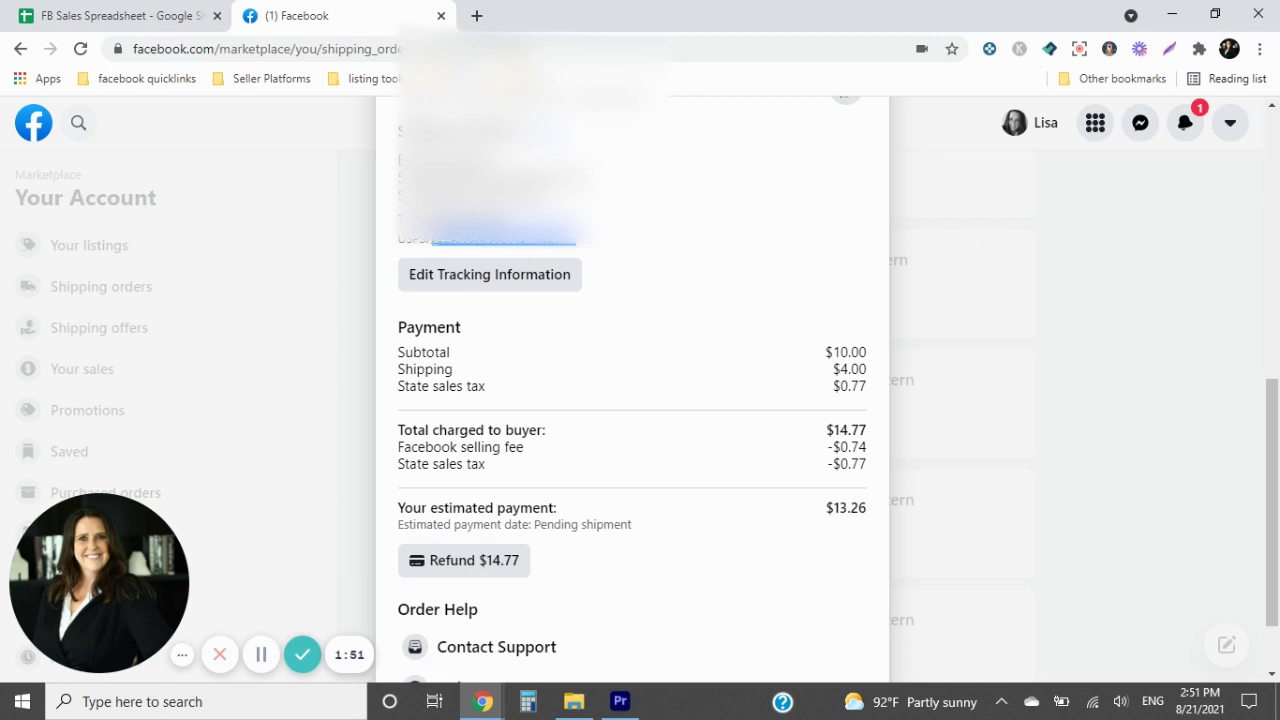
{"action": "right_click", "coordinate": [437, 248]}
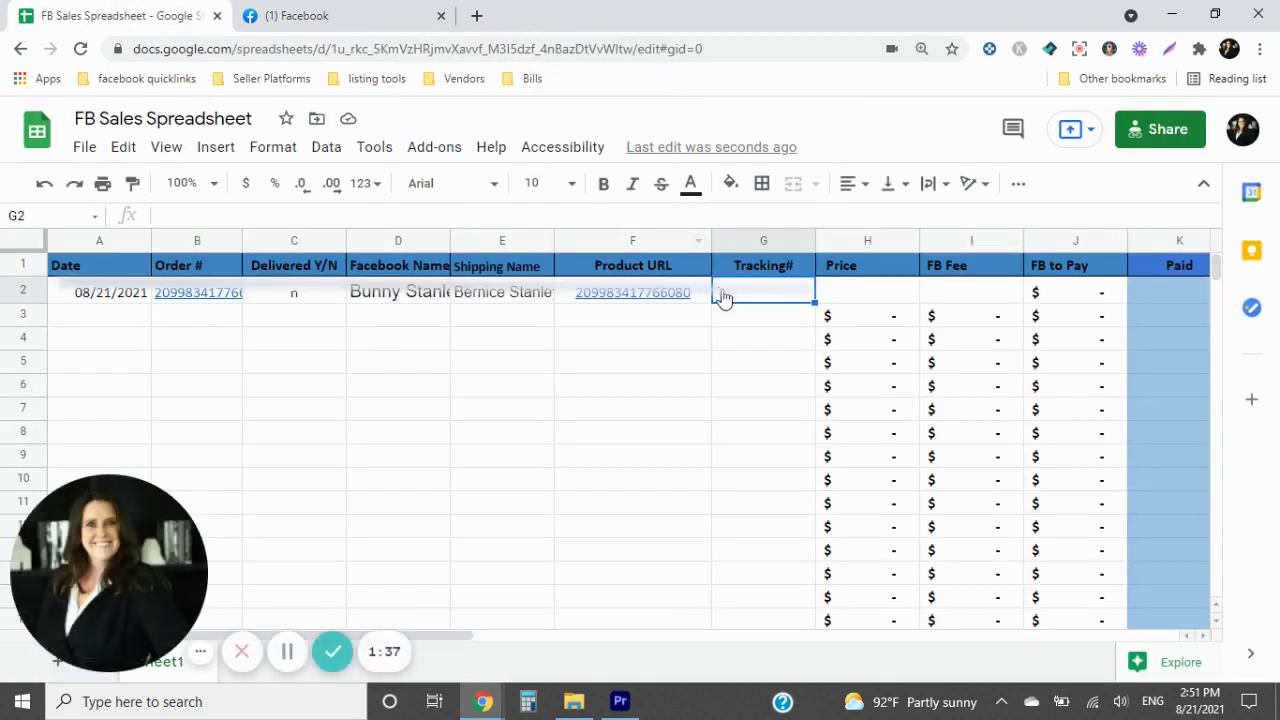
{"action": "right_click", "coordinate": [722, 293]}
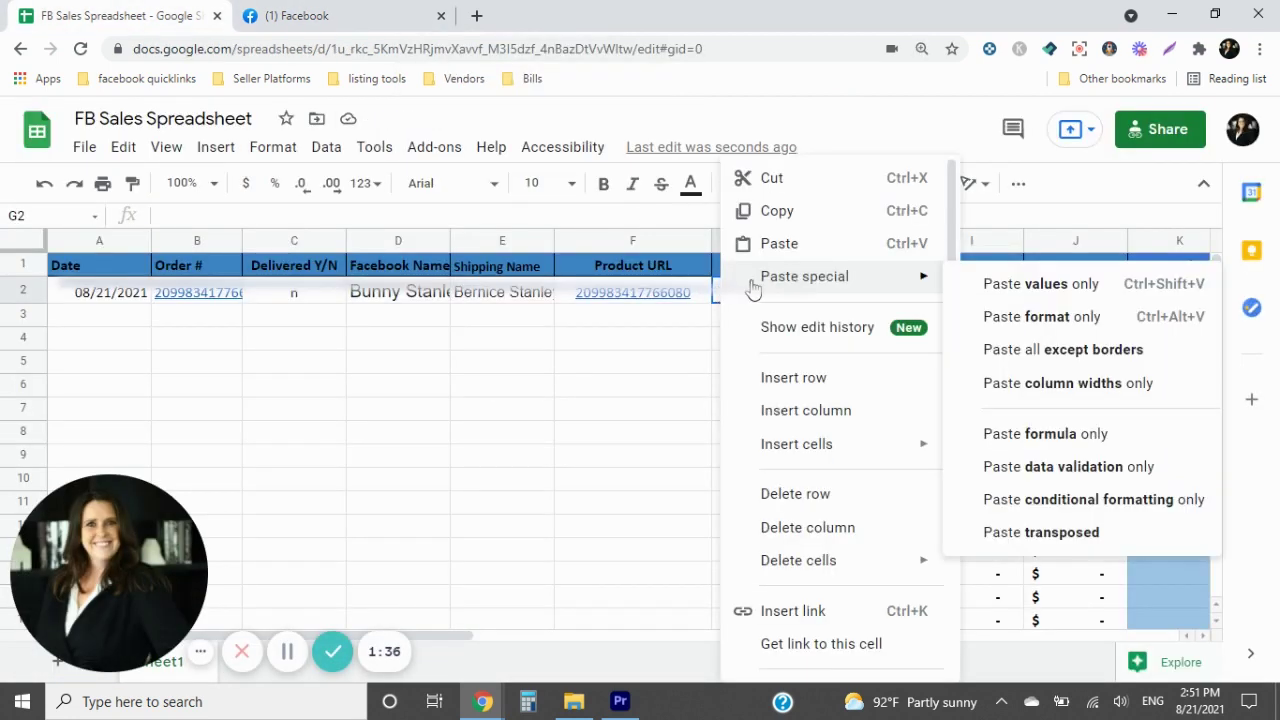
{"action": "left_click", "coordinate": [770, 244]}
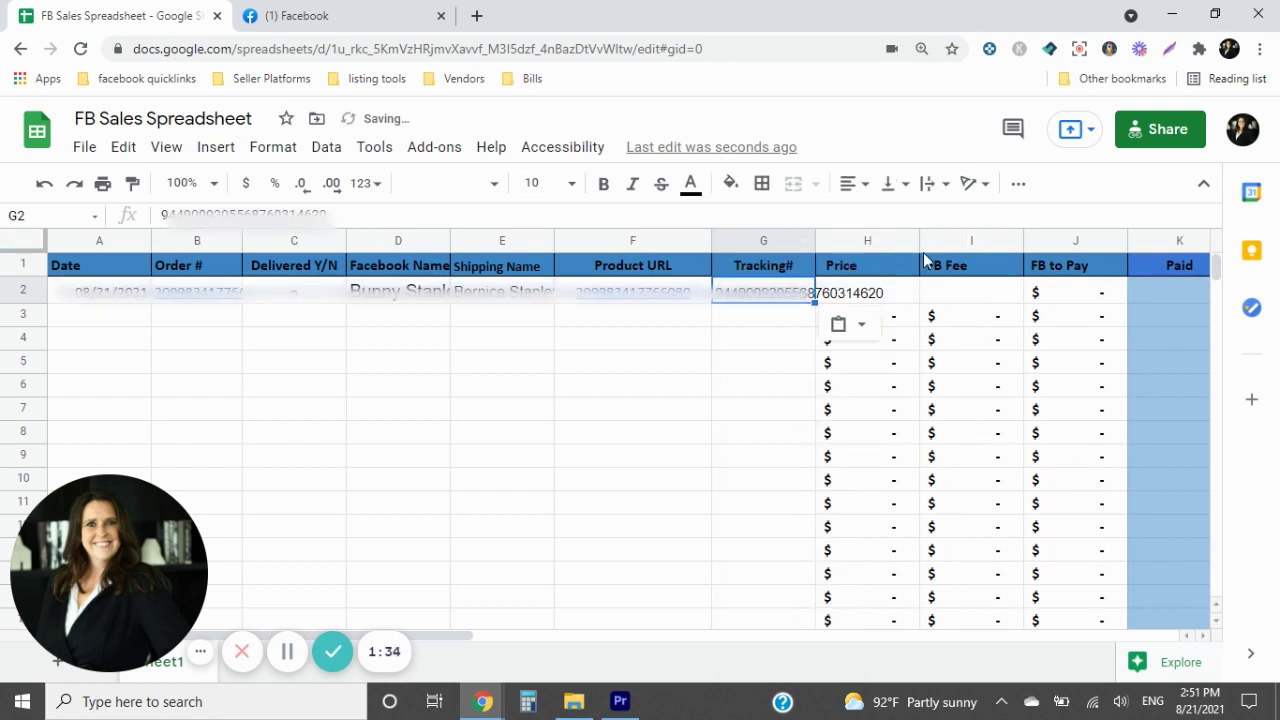
Step: Enter 10.00 as the order's price in cell H2
{"action": "left_click", "coordinate": [900, 292]}
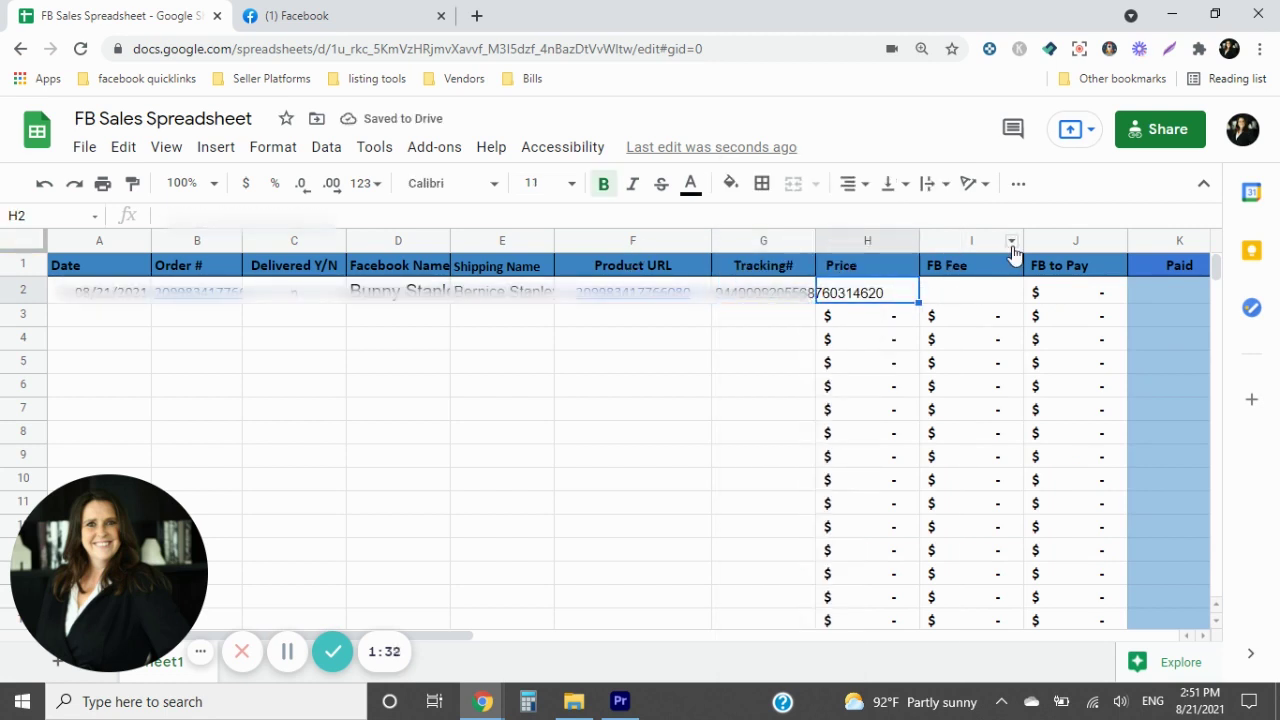
{"action": "type", "text": "10.00"}
{"action": "left_click", "coordinate": [988, 292]}
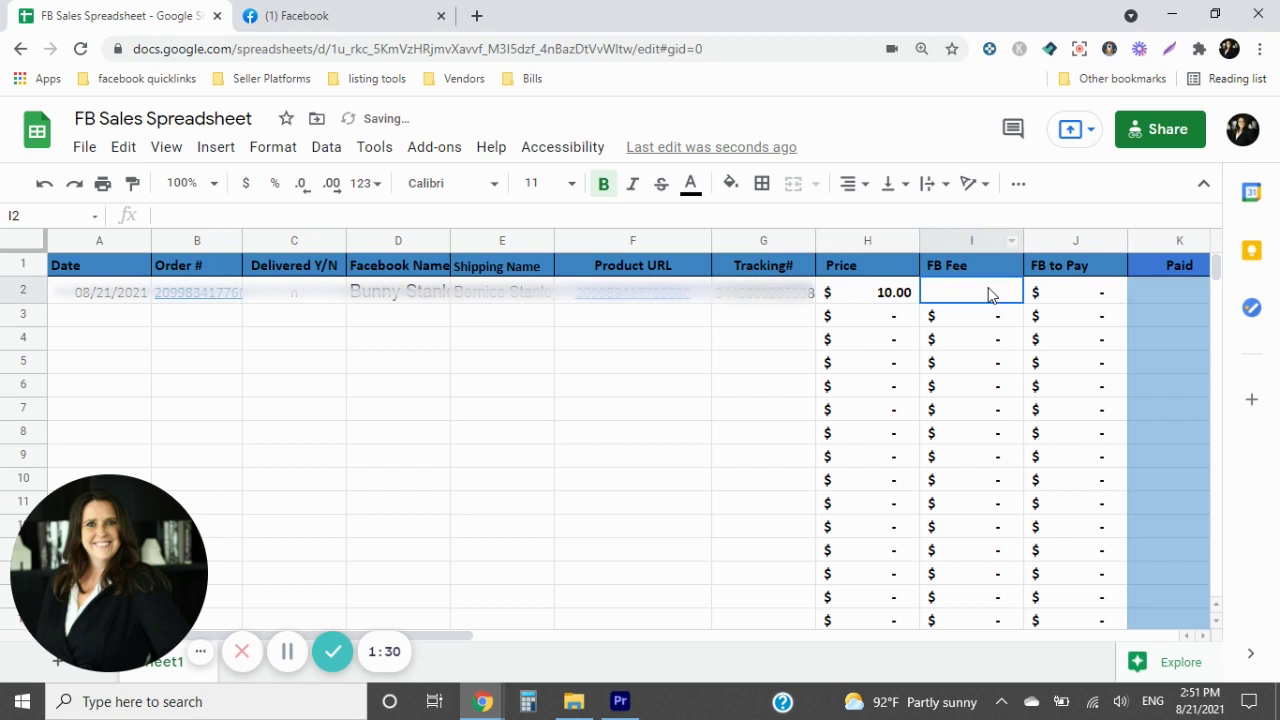
Step: Check the payment breakdown in the Facebook order, and set the Price in cell H2 of the spreadsheet to 14.00
{"action": "left_click", "coordinate": [330, 16]}
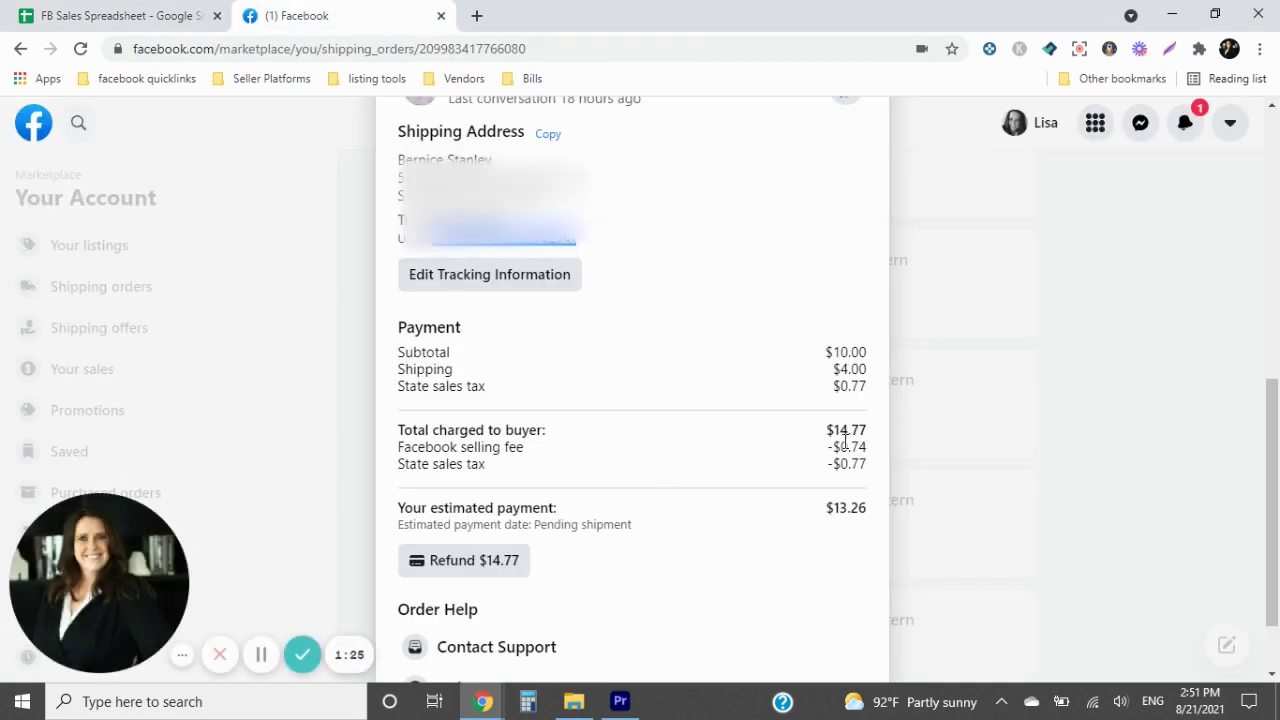
{"action": "left_click_drag", "start_coordinate": [822, 453], "coordinate": [862, 444]}
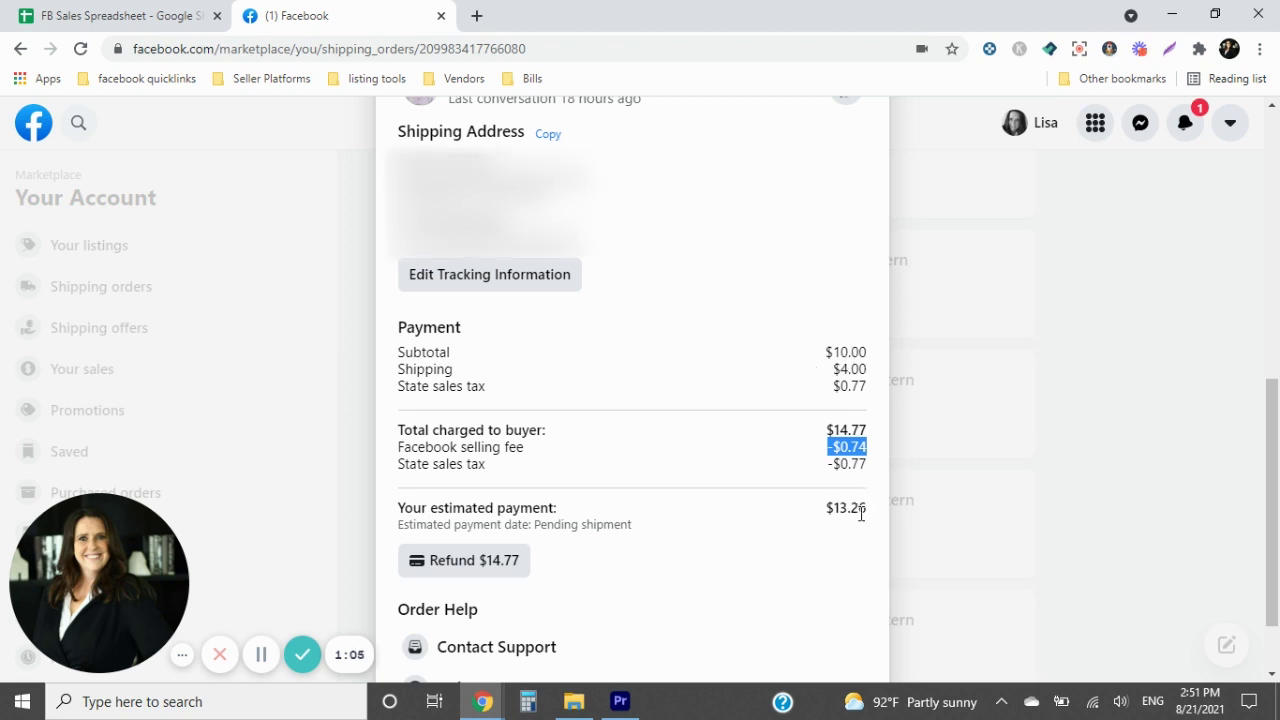
{"action": "left_click", "coordinate": [55, 8]}
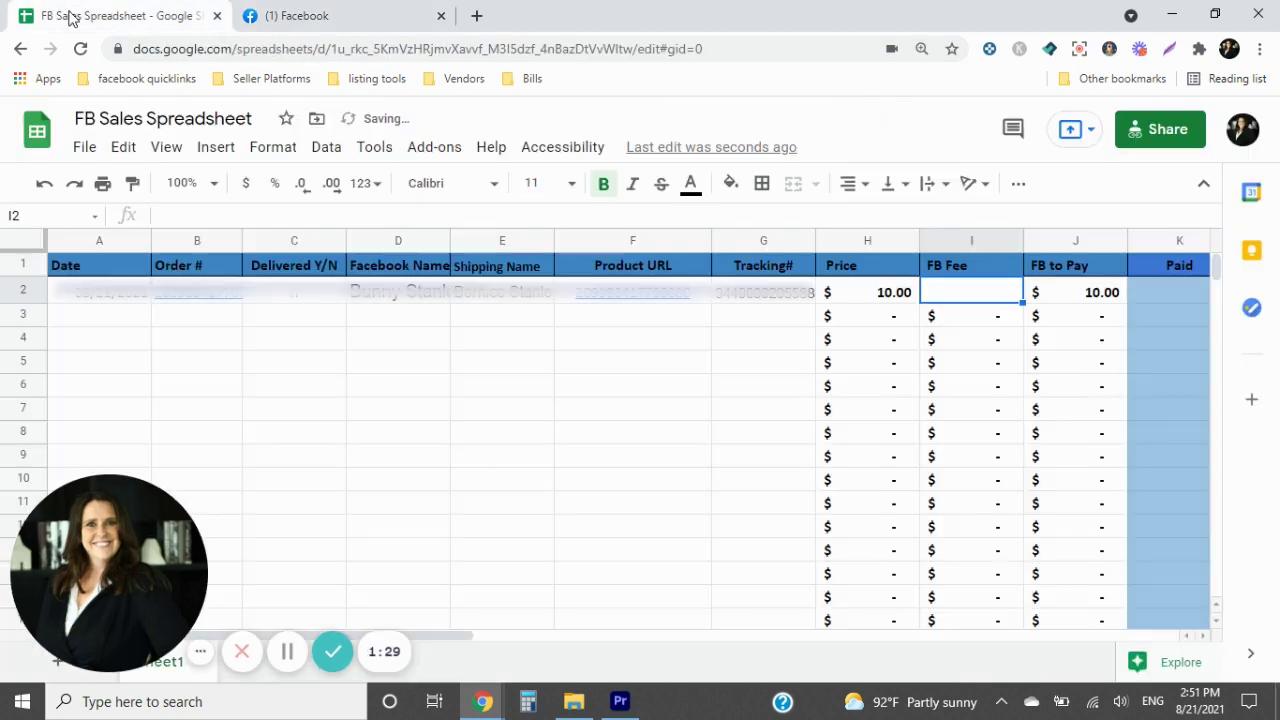
{"action": "left_click", "coordinate": [855, 294]}
{"action": "type", "text": "14.00"}
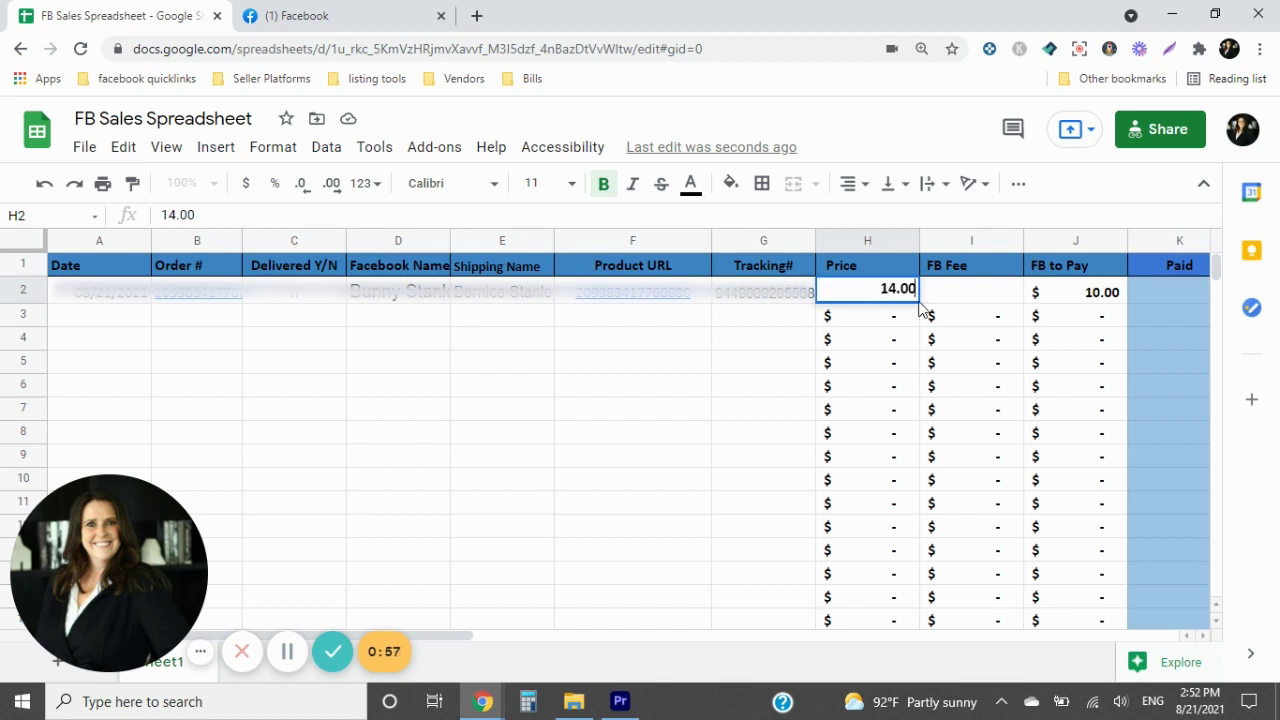
Step: Enter .74 as the Facebook selling fee in the FB Fee cell I2
{"action": "left_click", "coordinate": [980, 292]}
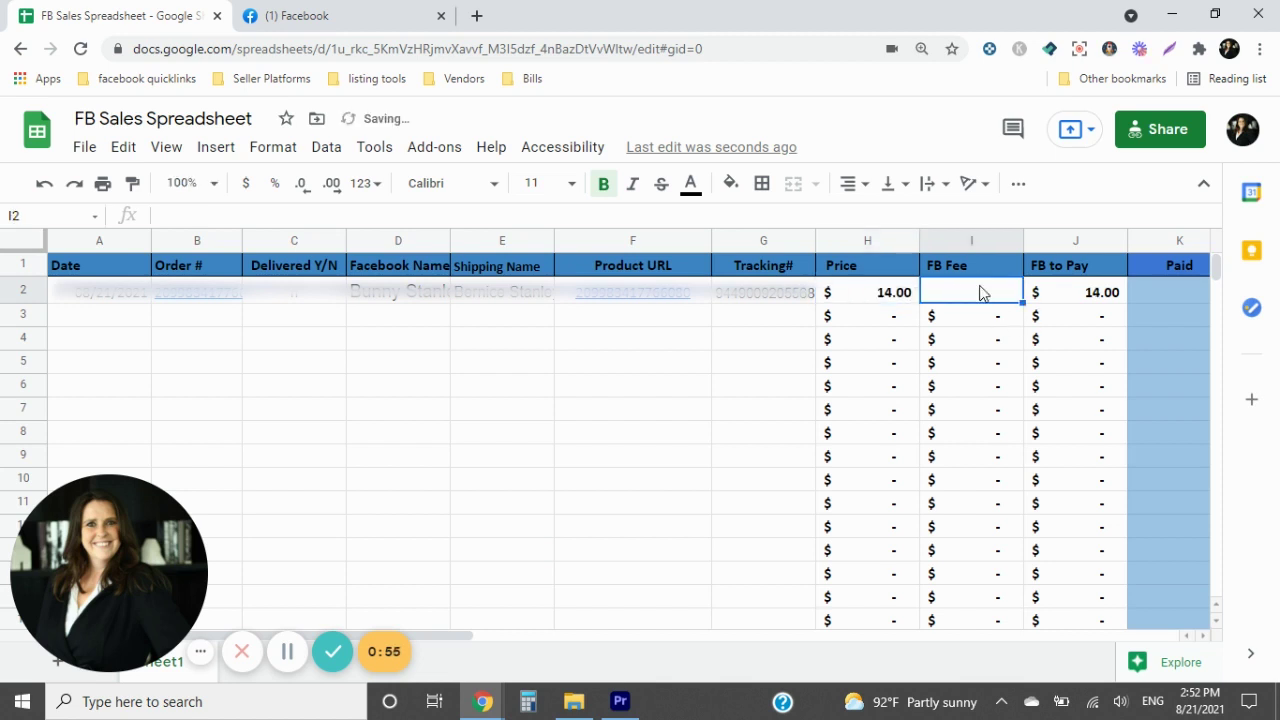
{"action": "type", "text": ".74"}
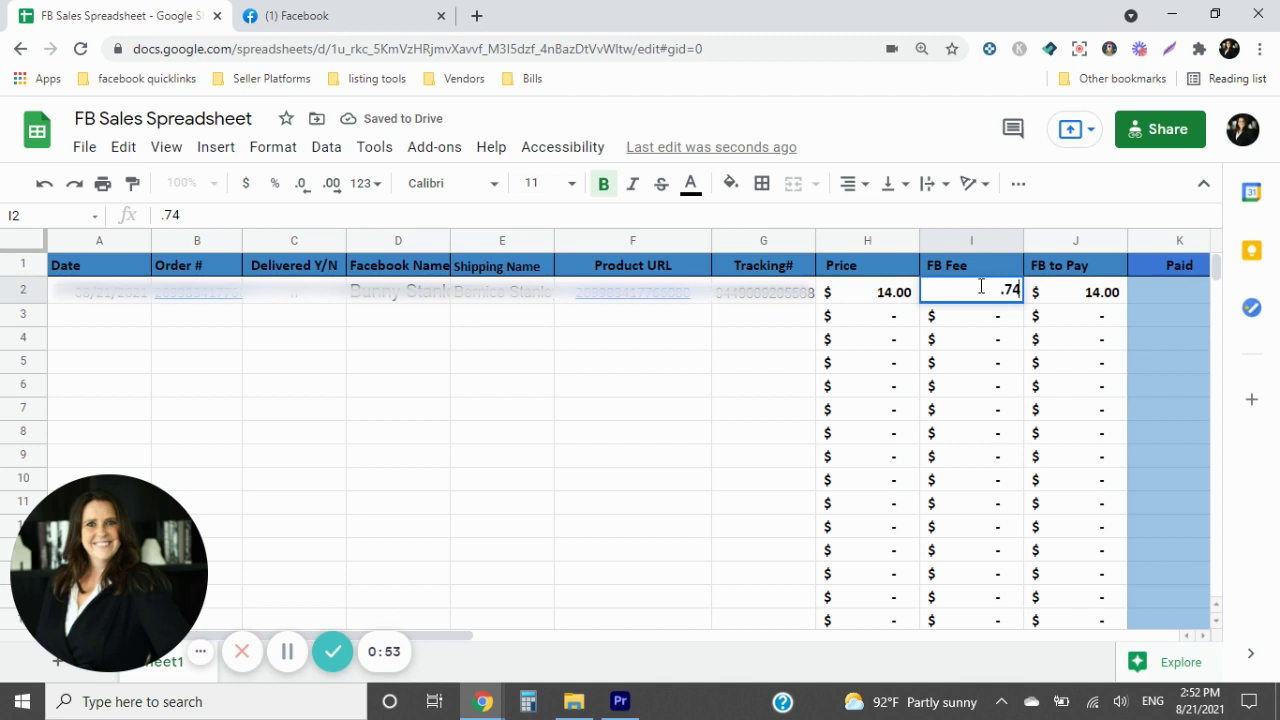
{"action": "key", "text": "Tab"}
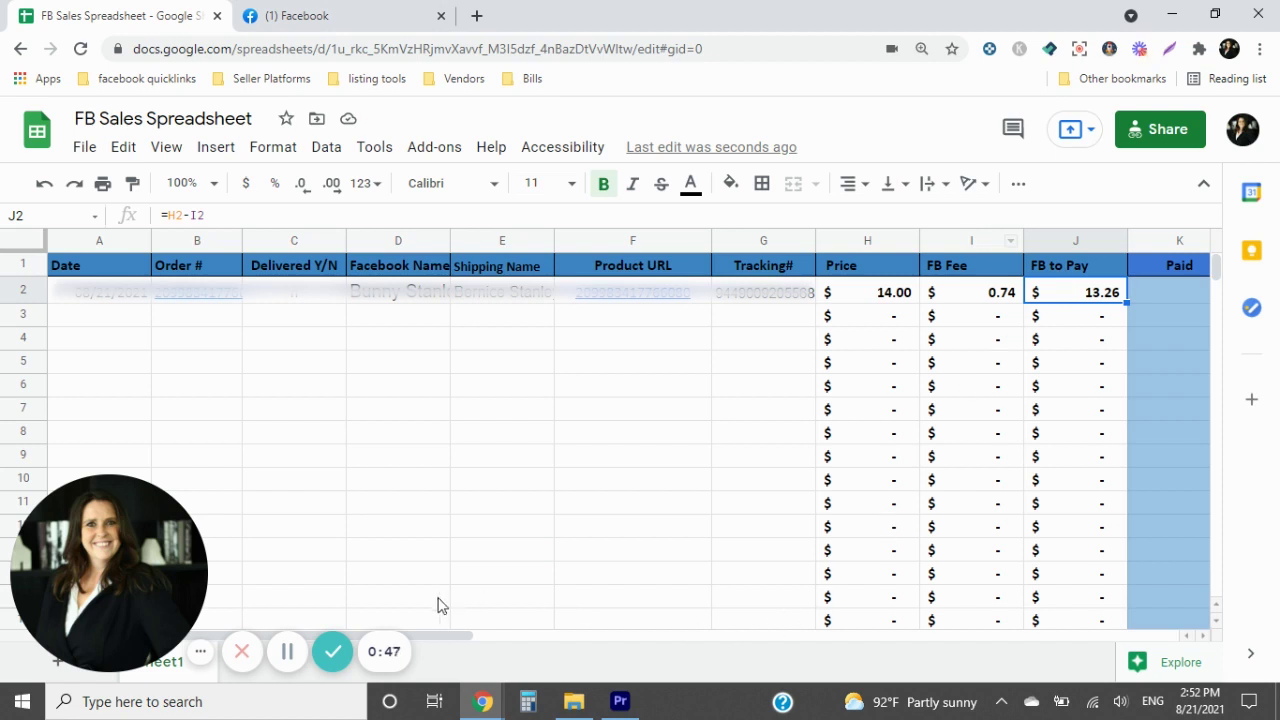
Step: Mark the order as unpaid by entering n in the Paid cell K2
{"action": "left_click_drag", "start_coordinate": [433, 633], "coordinate": [512, 636]}
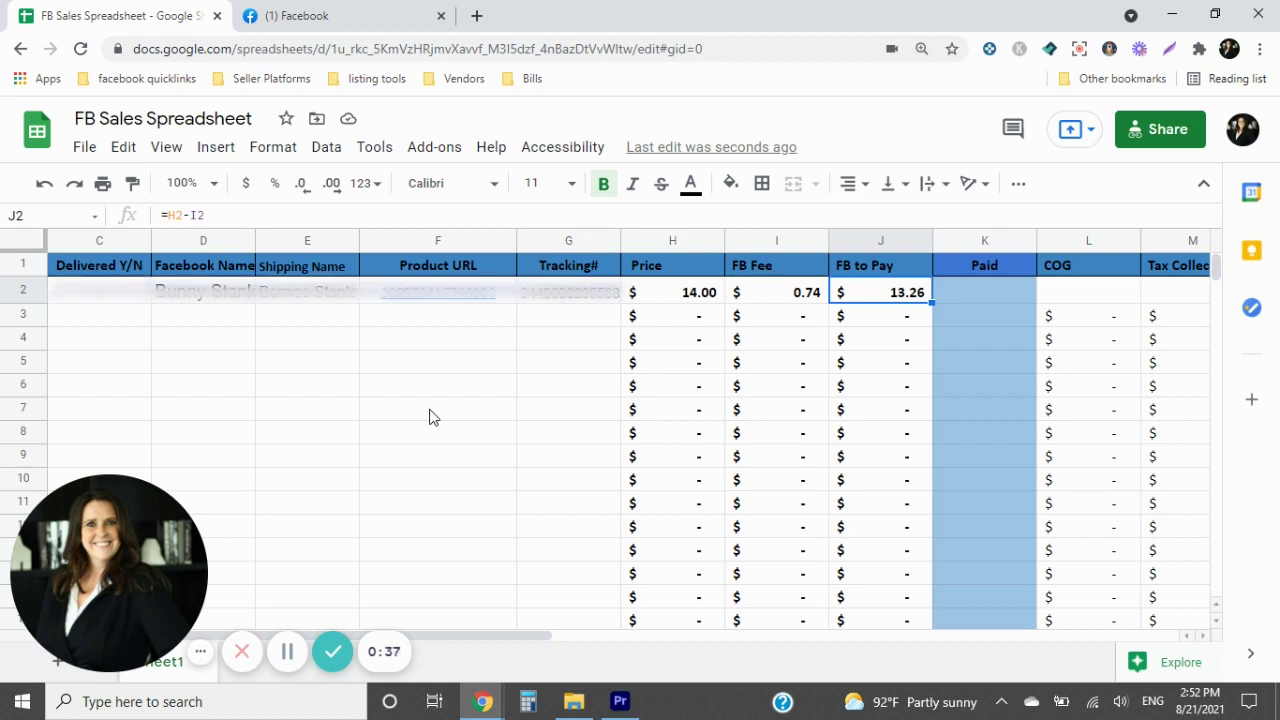
{"action": "left_click", "coordinate": [1004, 291]}
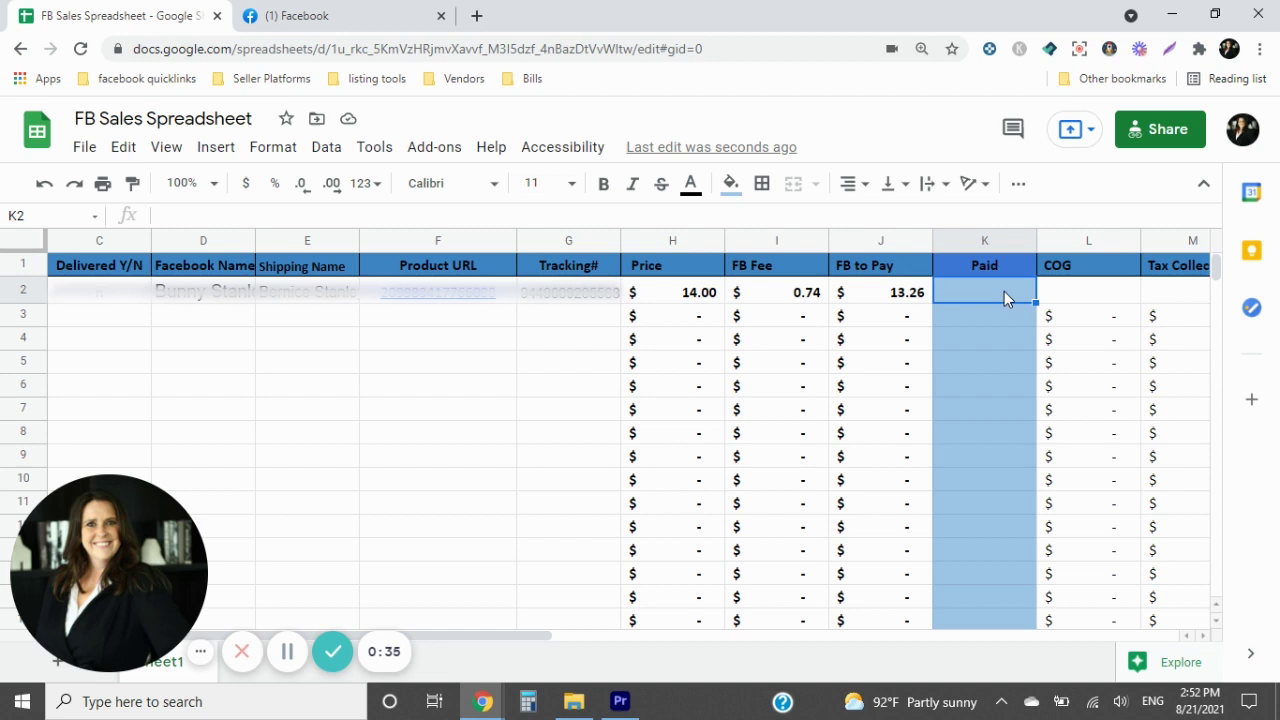
{"action": "type", "text": "n"}
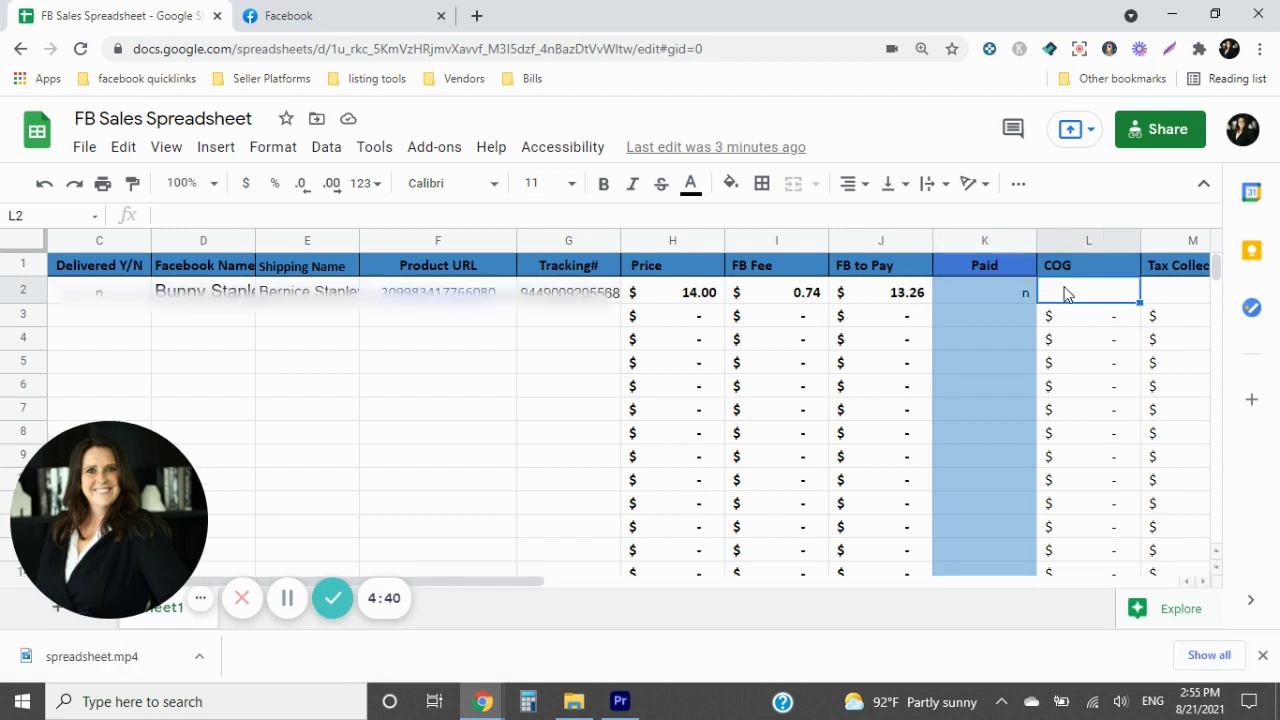
Step: Look up the state sales tax in the Facebook order and enter .77 in the Tax Collected cell M2
{"action": "left_click_drag", "start_coordinate": [503, 583], "coordinate": [652, 603]}
{"action": "left_click", "coordinate": [862, 290]}
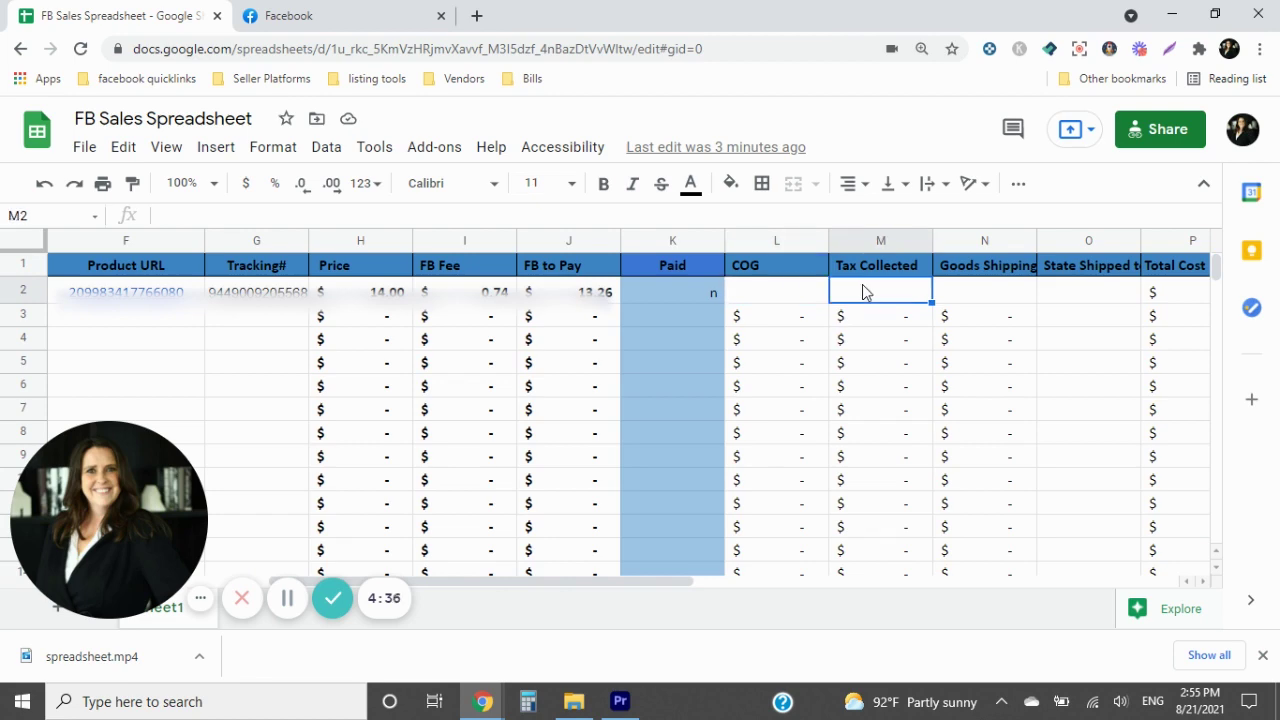
{"action": "left_click", "coordinate": [309, 20]}
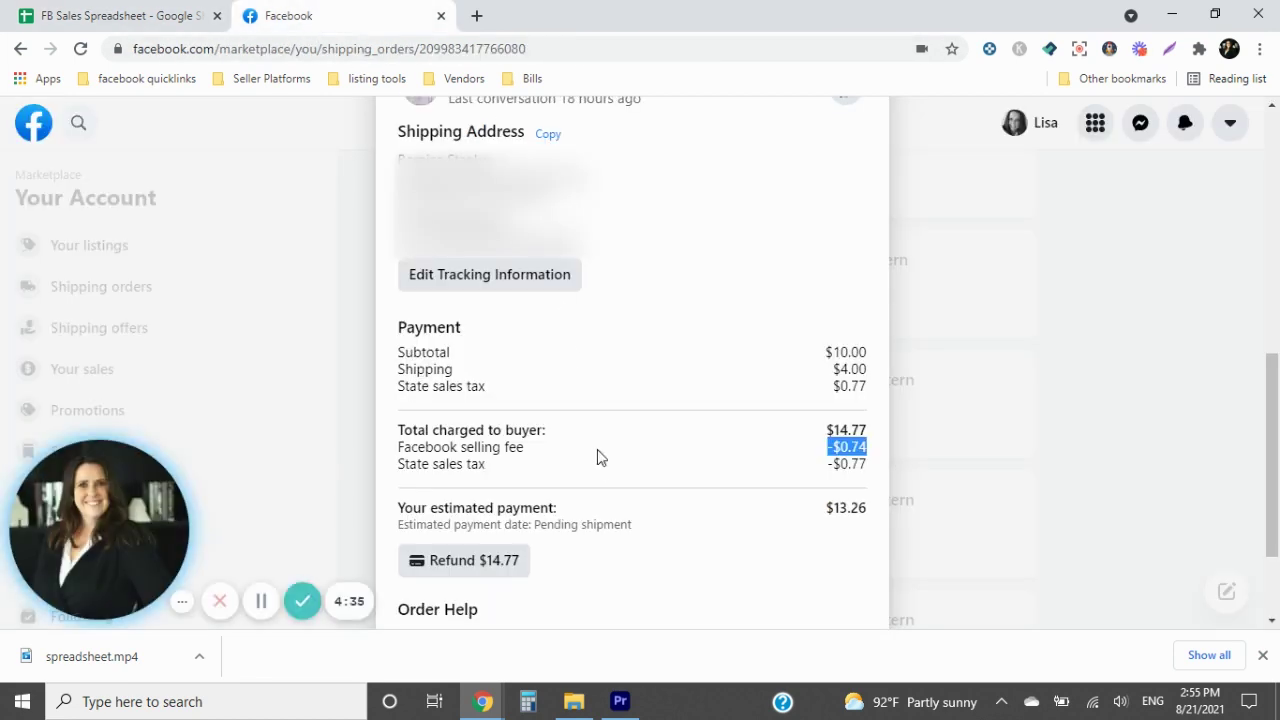
{"action": "left_click", "coordinate": [150, 18]}
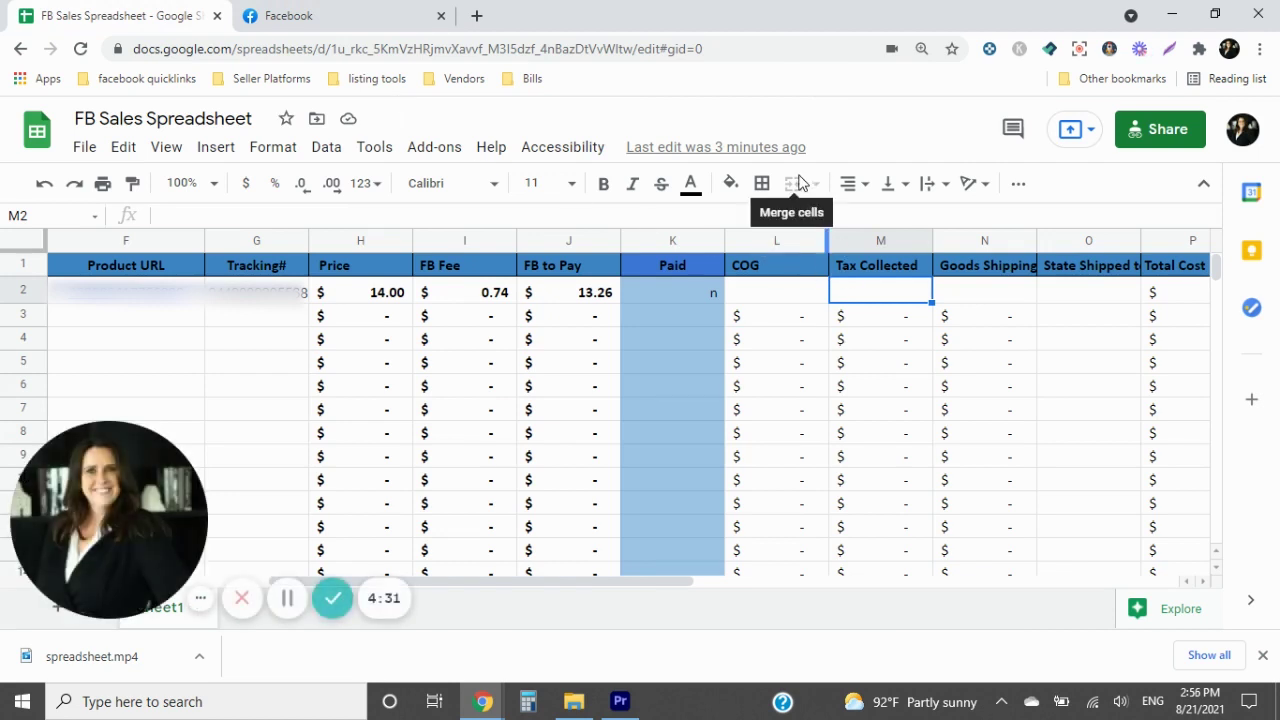
{"action": "type", "text": ".77"}
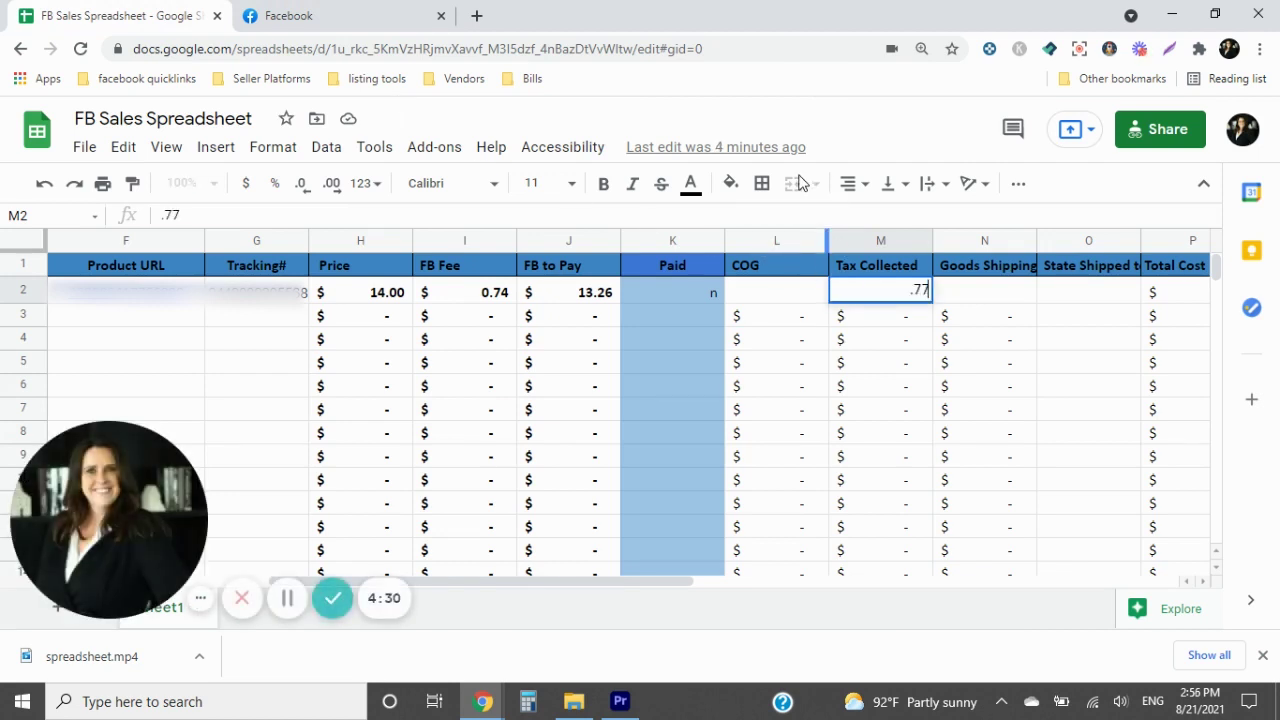
Step: Enter 4.00 in the Goods Shipping cell N2 and ny as the state shipped to in cell O2
{"action": "left_click", "coordinate": [1010, 295]}
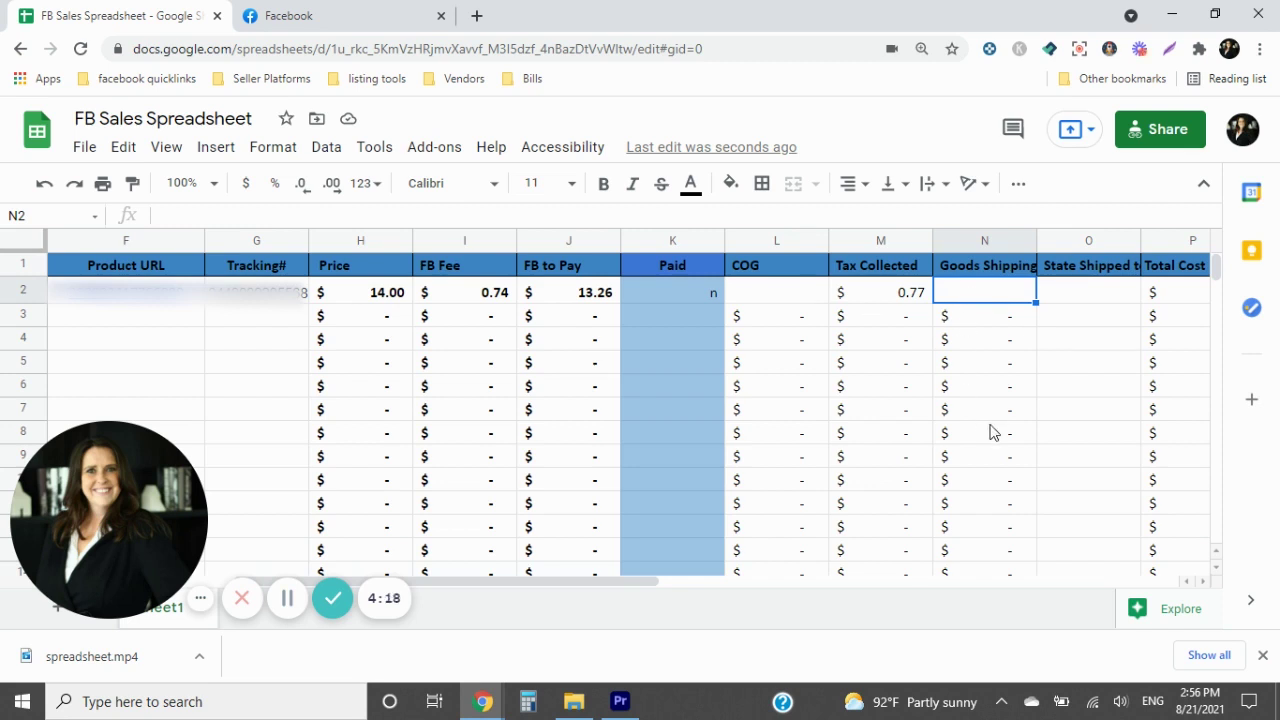
{"action": "type", "text": "4.00"}
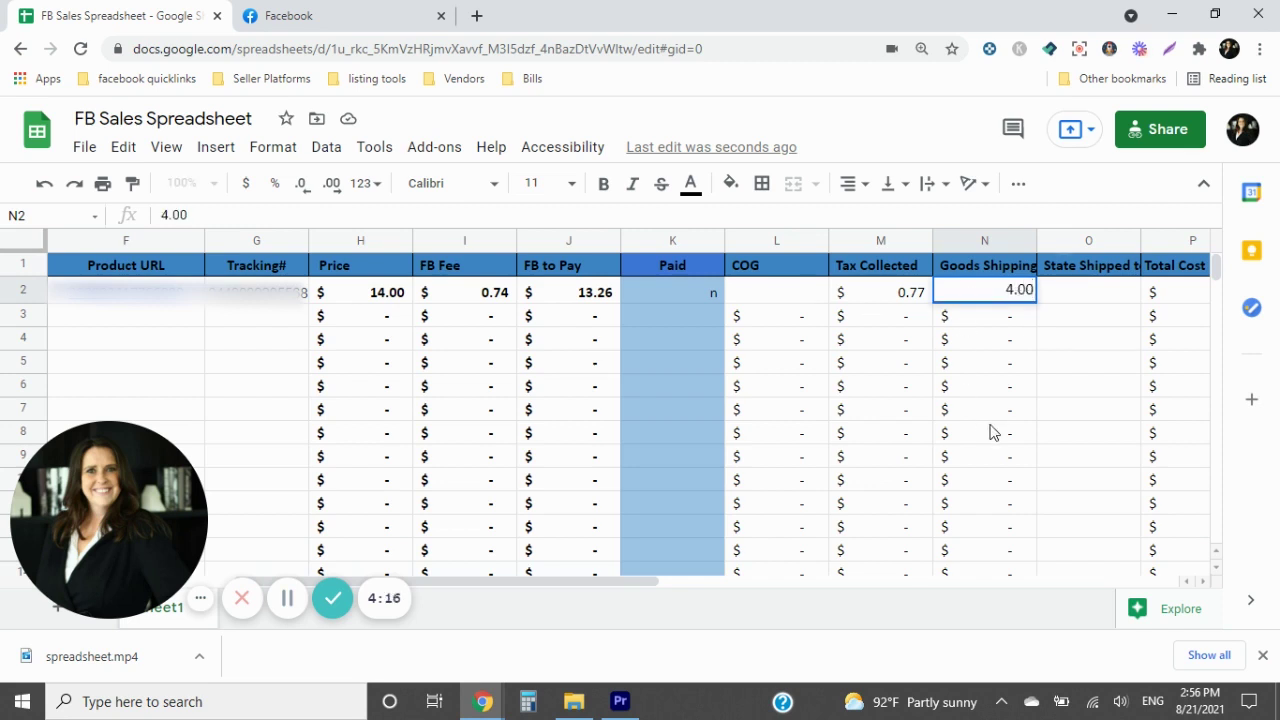
{"action": "key", "text": "Tab"}
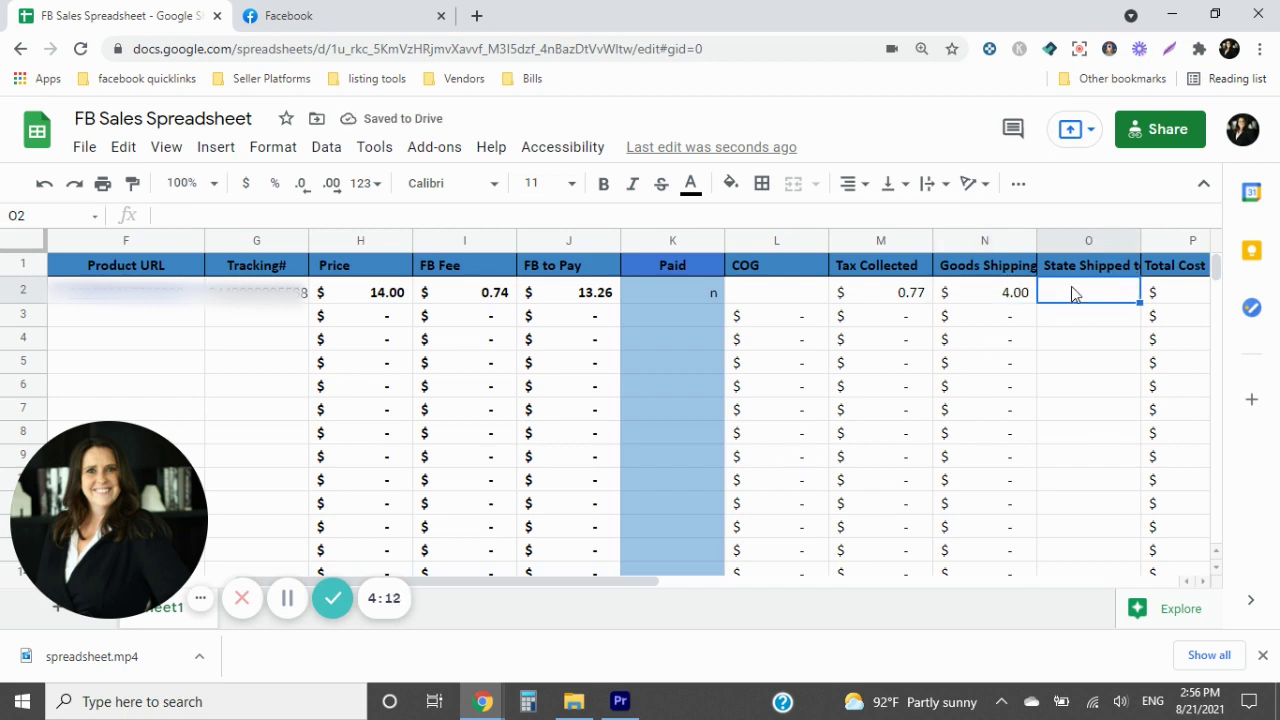
{"action": "type", "text": "ny"}
{"action": "key", "text": "Tab"}
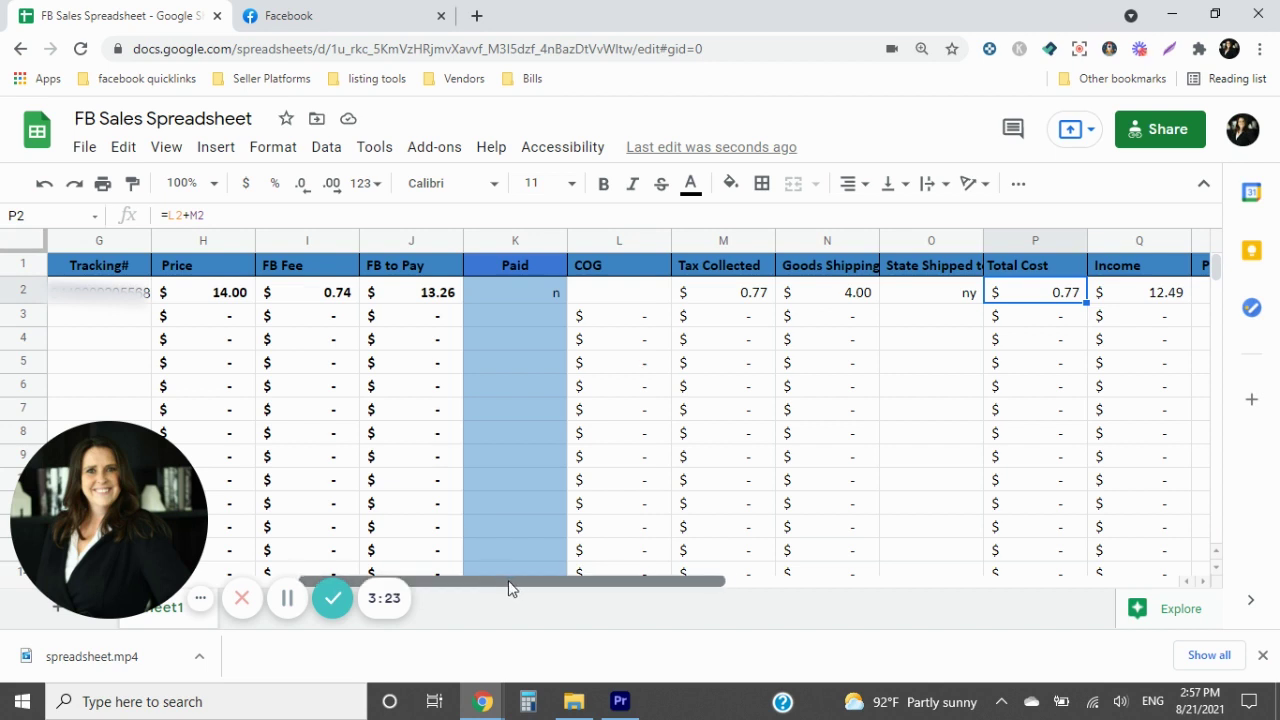
Step: Enter 7.00 as the order's cost of goods in the COG cell L2
{"action": "left_click_drag", "start_coordinate": [508, 588], "coordinate": [547, 590]}
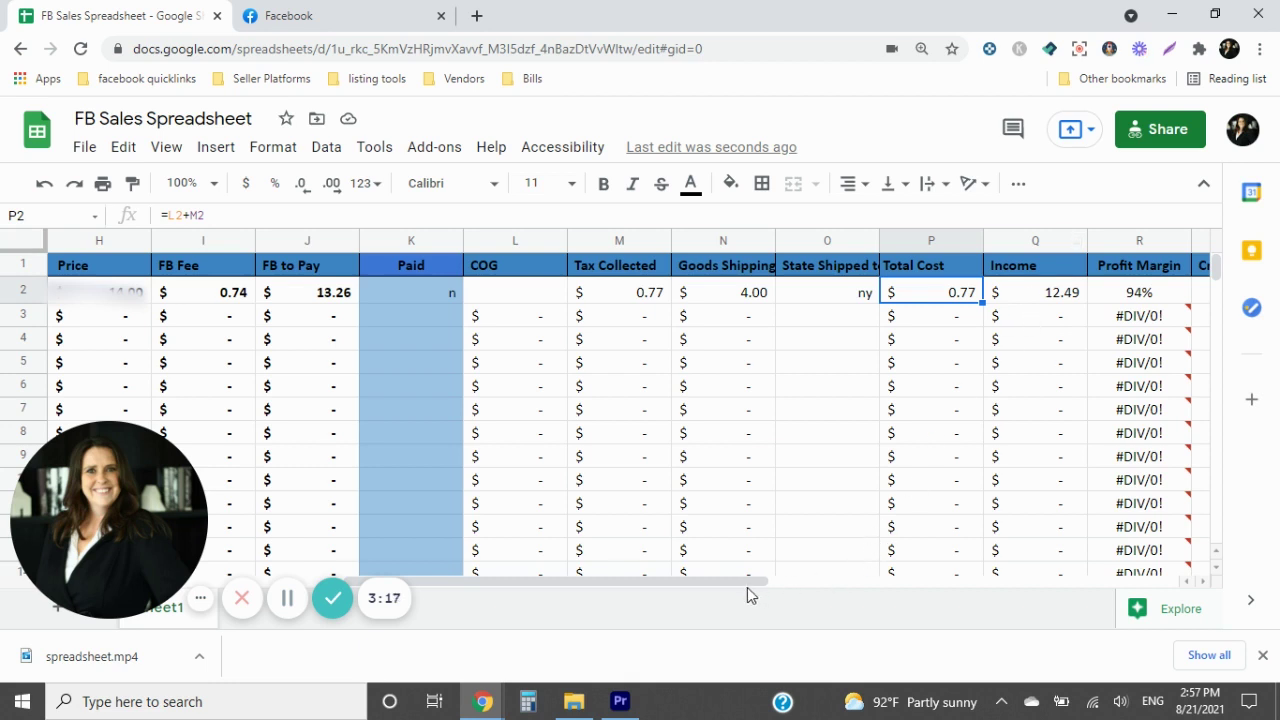
{"action": "left_click_drag", "start_coordinate": [747, 587], "coordinate": [805, 575]}
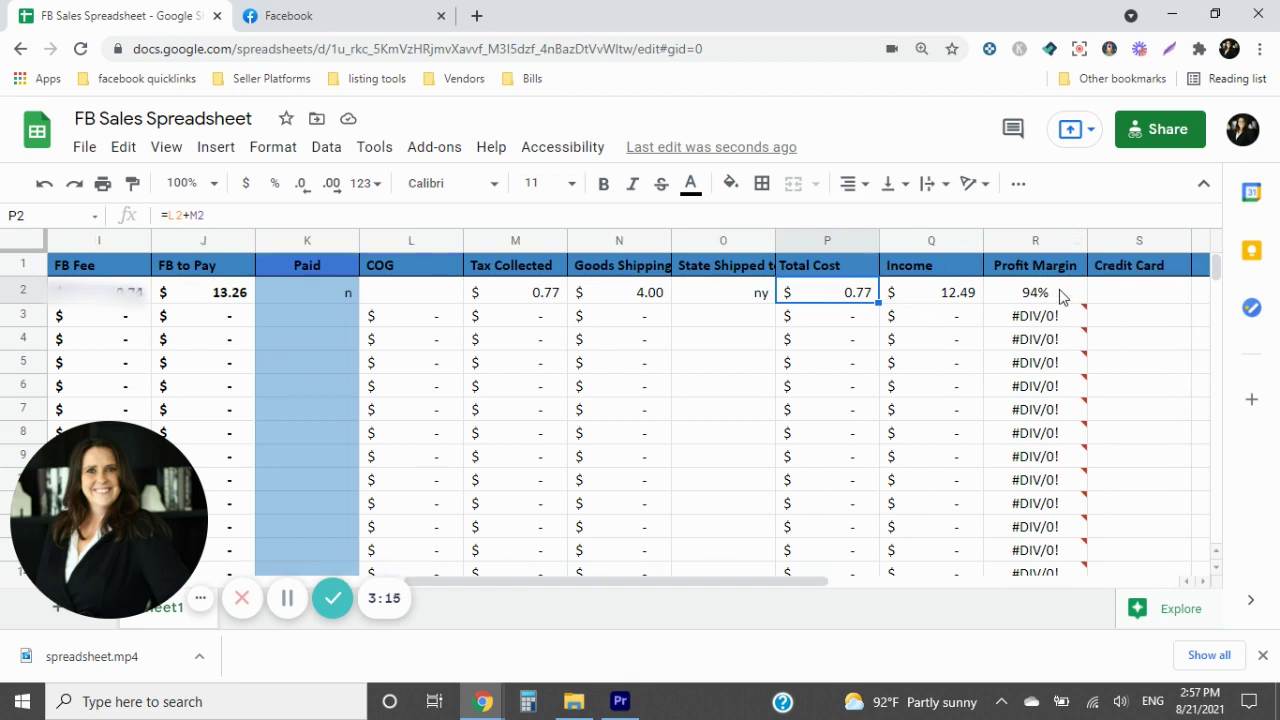
{"action": "mouse_move", "coordinate": [1014, 334]}
{"action": "left_click", "coordinate": [403, 292]}
{"action": "type", "text": "7"}
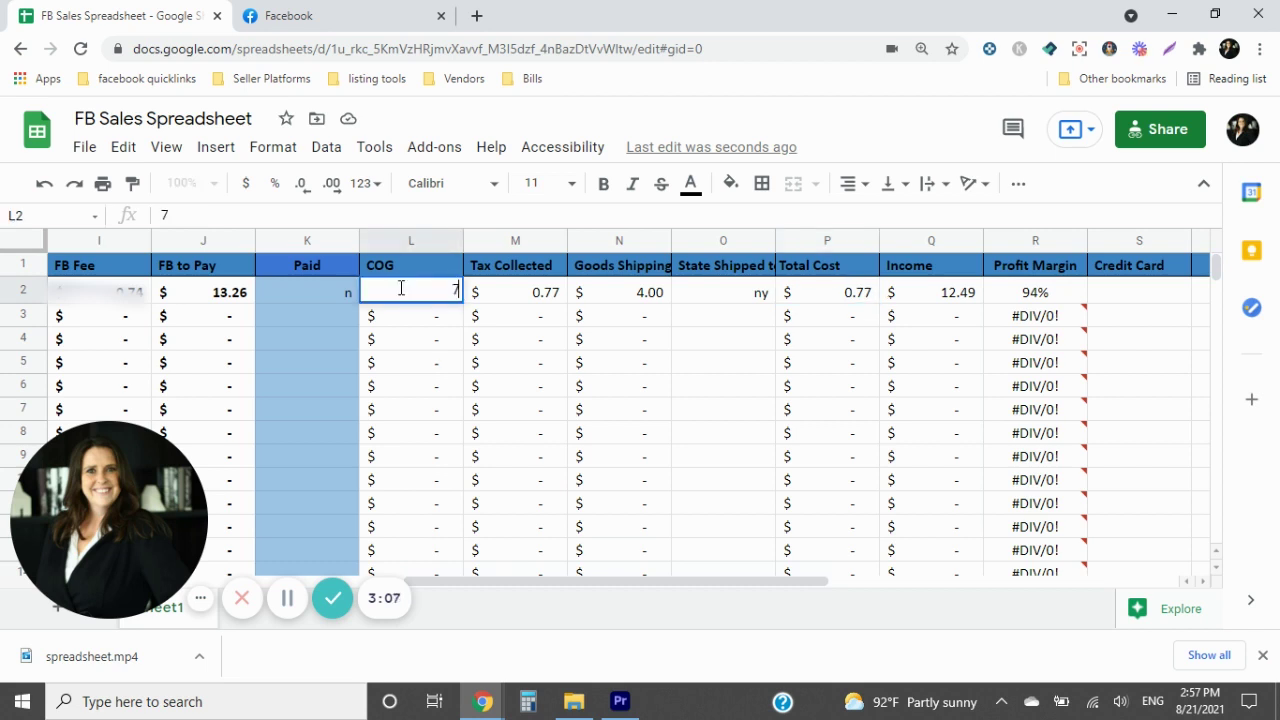
{"action": "type", "text": ".00"}
{"action": "key", "text": "Tab"}
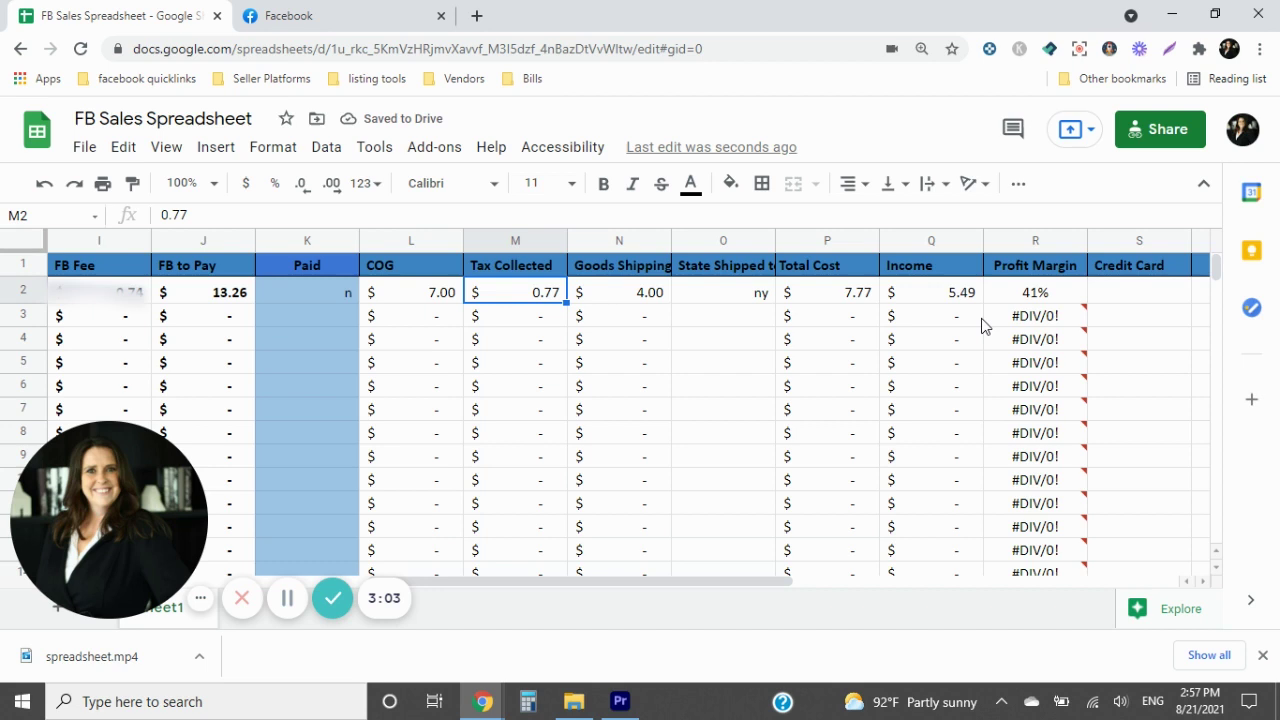
Step: Try a cost of goods of 10 in the COG cell L2
{"action": "left_click", "coordinate": [441, 290]}
{"action": "type", "text": "10"}
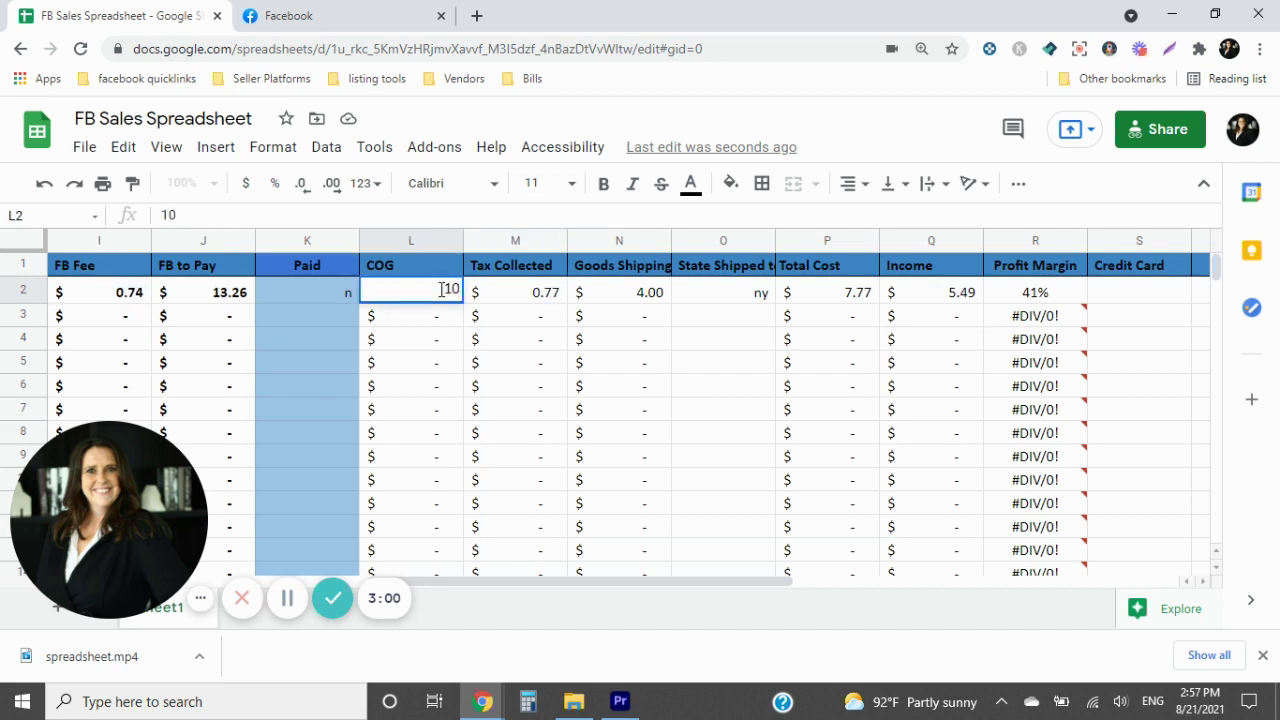
{"action": "key", "text": "Tab"}
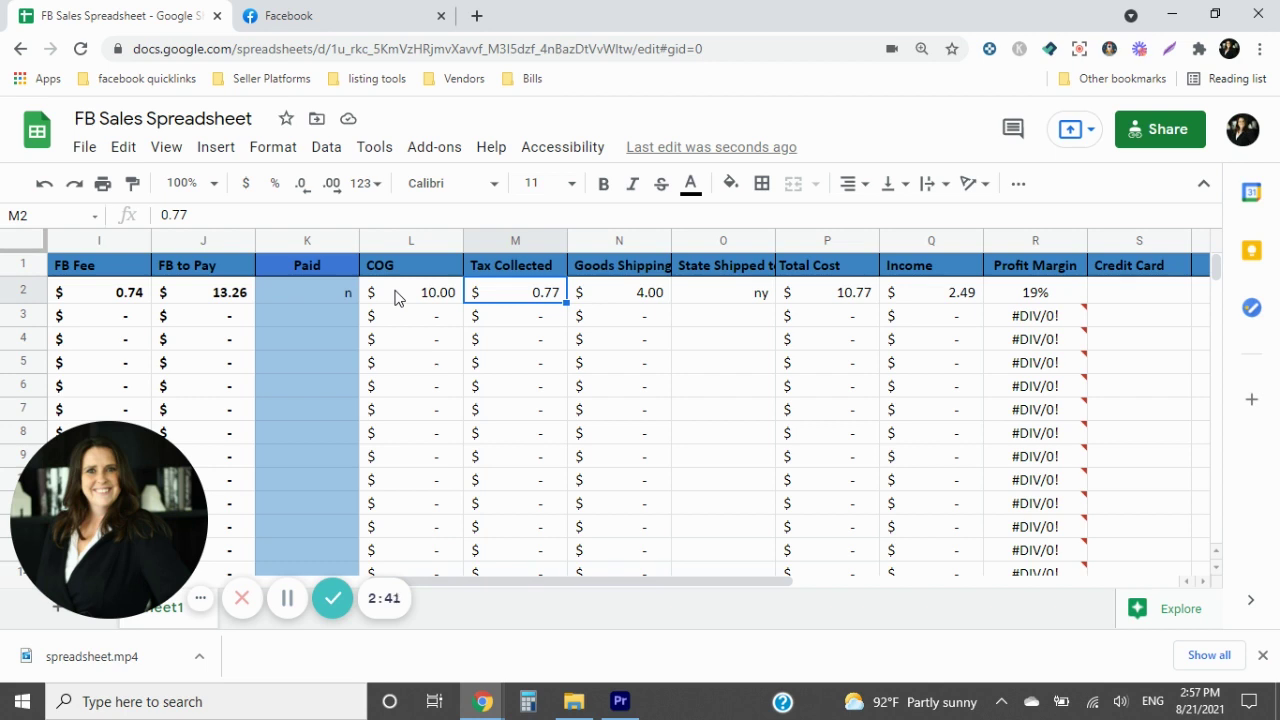
Step: Set the cost of goods in cell L2 to 5.50
{"action": "left_click", "coordinate": [397, 297]}
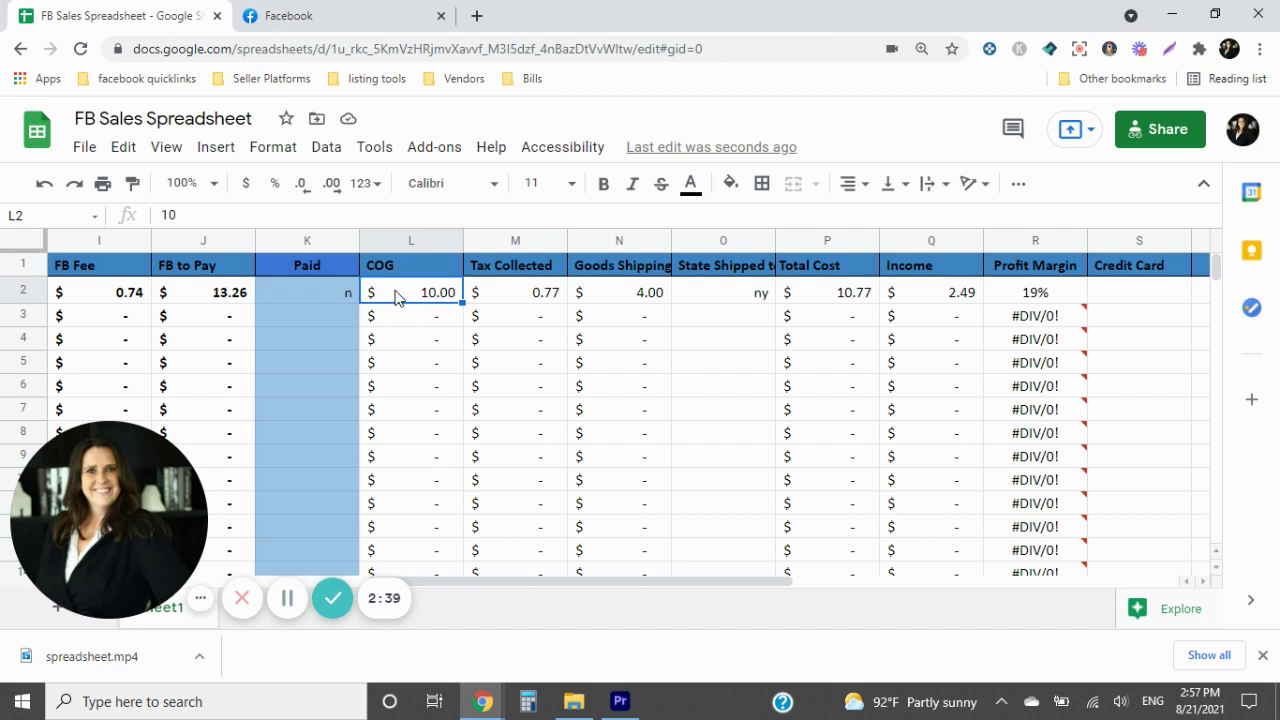
{"action": "type", "text": "5.50"}
{"action": "key", "text": "Tab"}
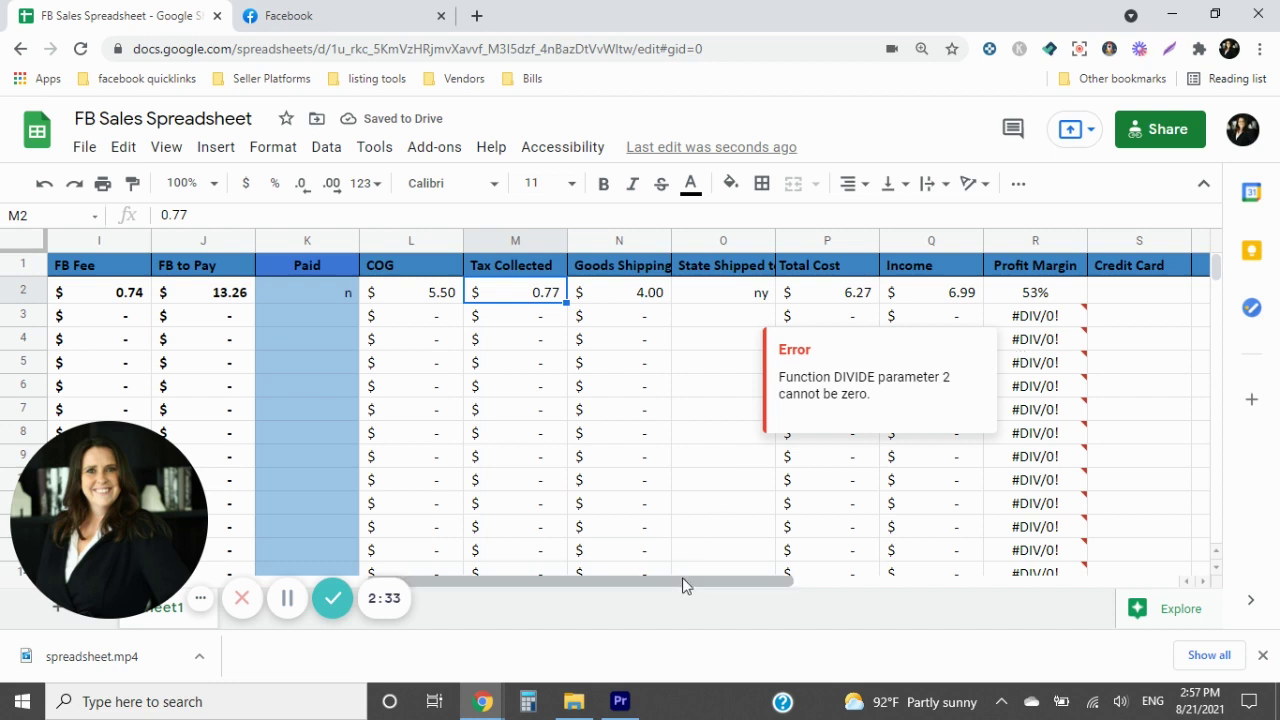
Step: Review the delivery status and buyer information in the Facebook order, and return to the first columns of the spreadsheet
{"action": "left_click_drag", "start_coordinate": [677, 581], "coordinate": [311, 543]}
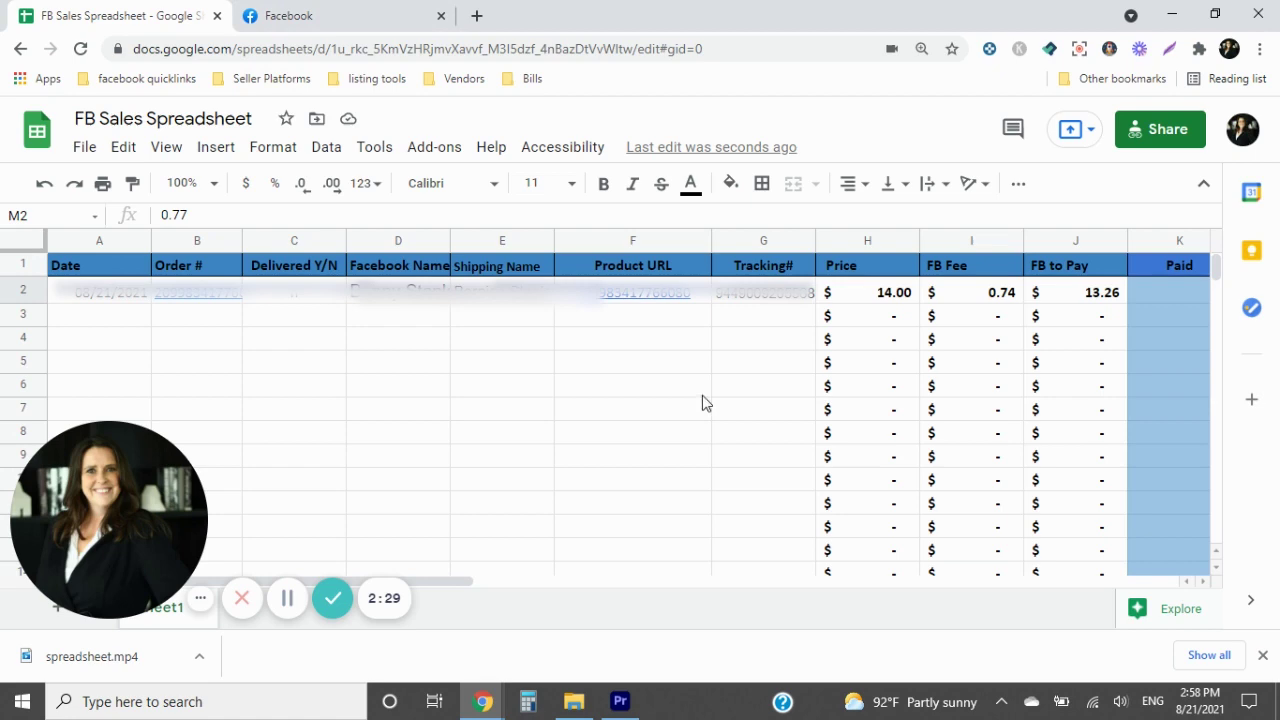
{"action": "left_click", "coordinate": [363, 15]}
{"action": "scroll", "coordinate": [640, 320], "scroll_direction": "up", "scroll_amount": 3}
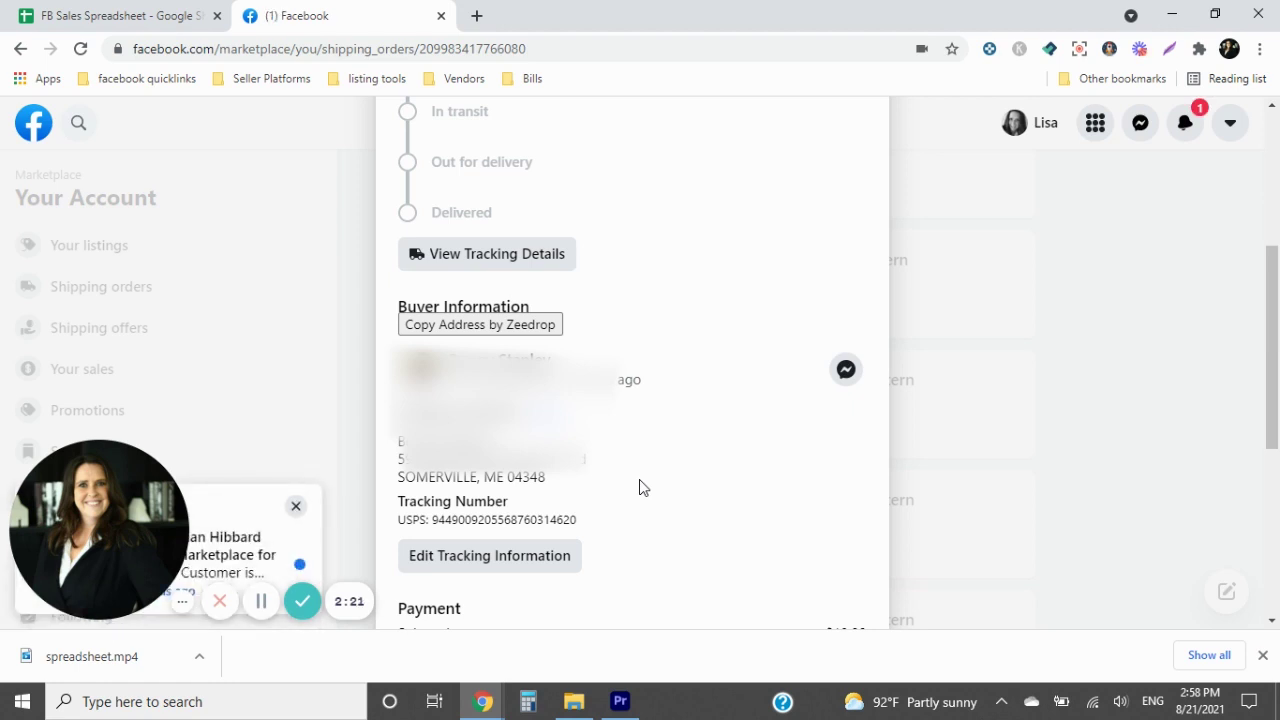
{"action": "left_click", "coordinate": [155, 21]}
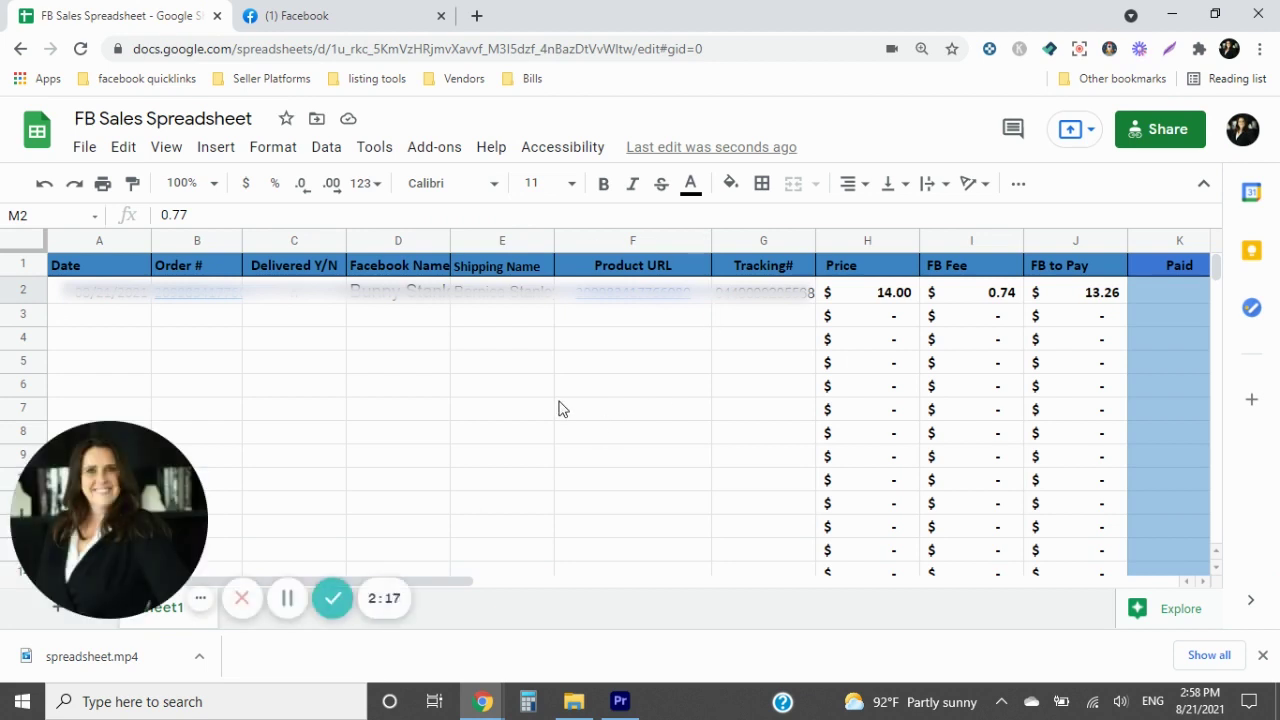